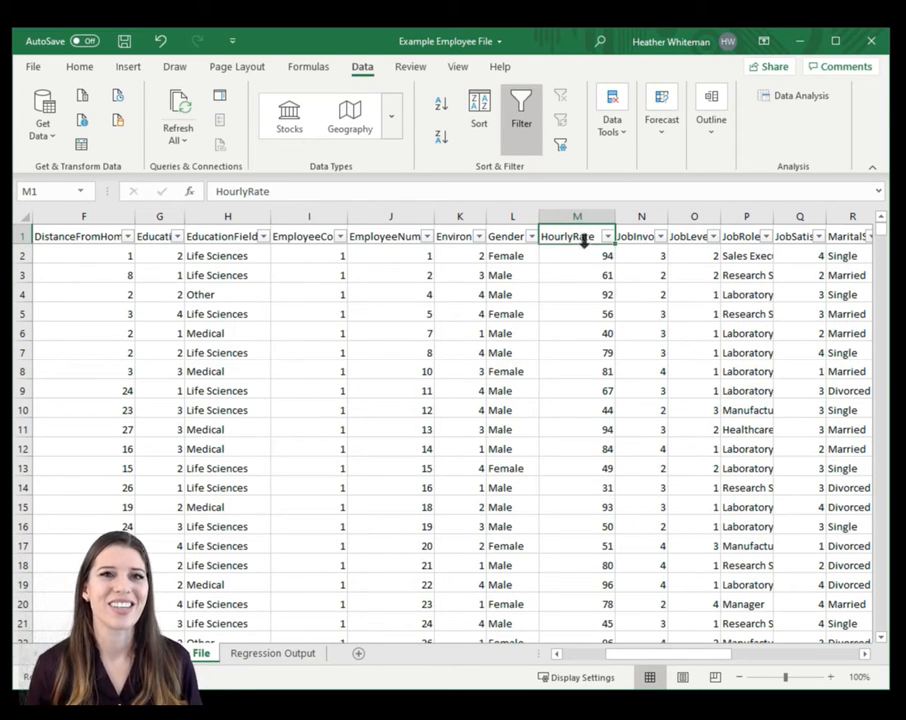
# - Examine the HourlyRate, DistanceFromHome and Age columns as candidate variables for the regression
pyautogui.click(586, 249)
pyautogui.click(583, 237)
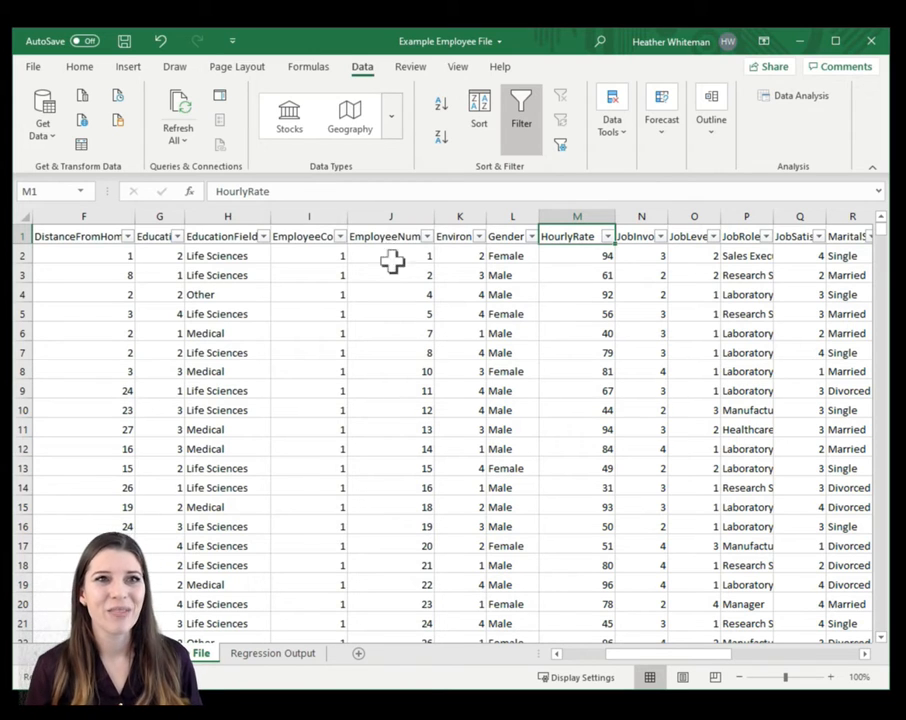
pyautogui.click(90, 257)
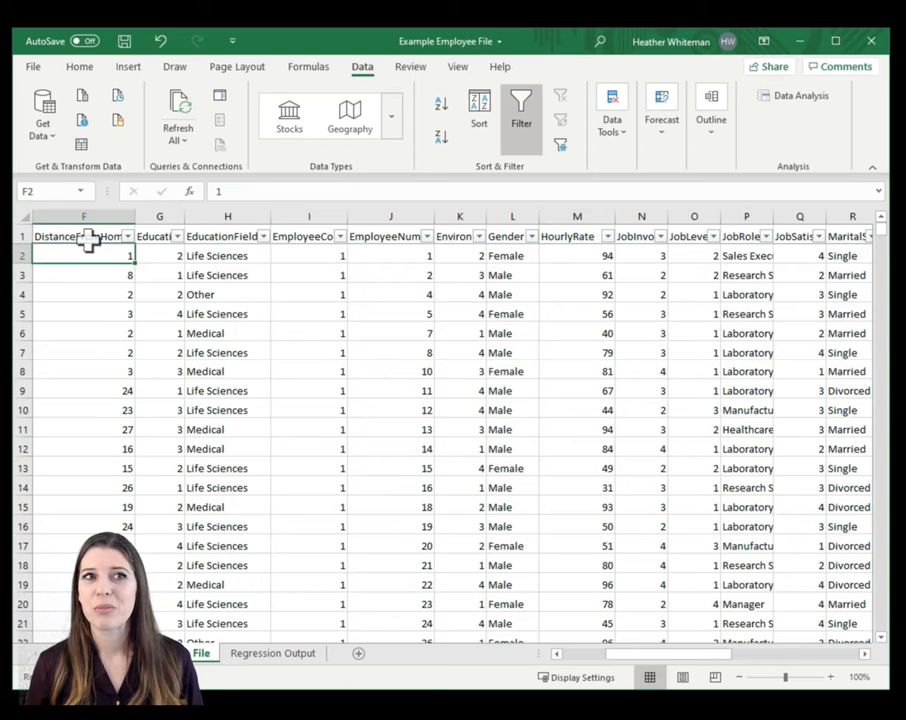
pyautogui.click(92, 230)
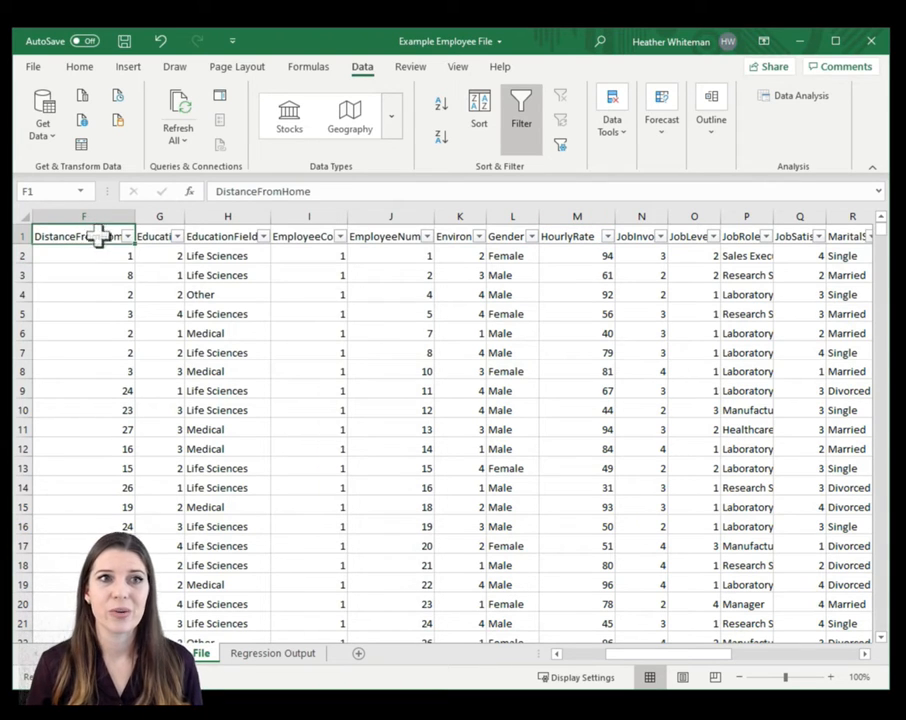
pyautogui.click(586, 657)
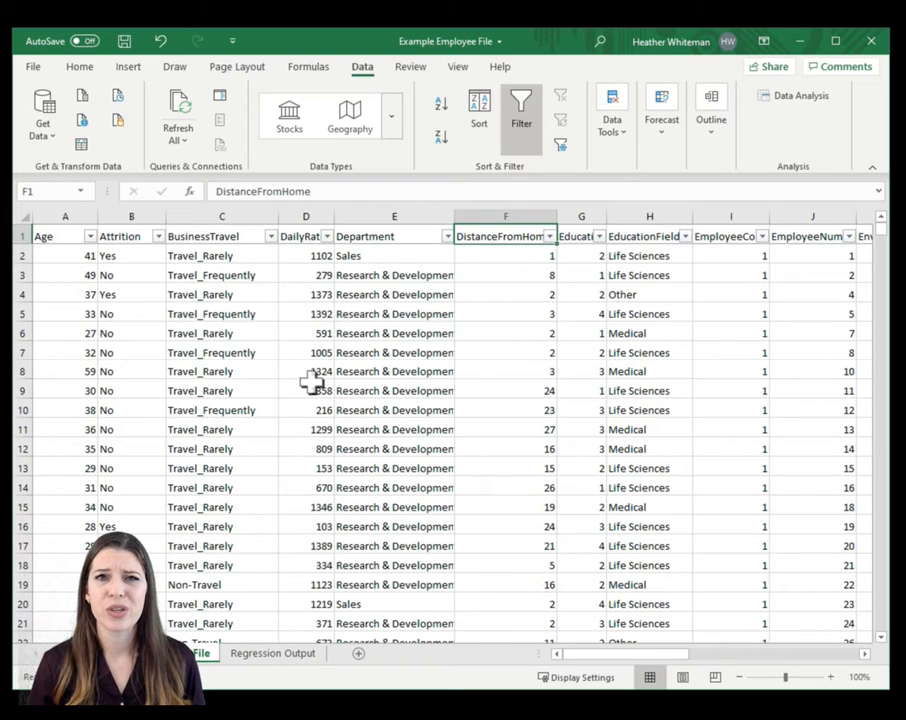
pyautogui.click(60, 214)
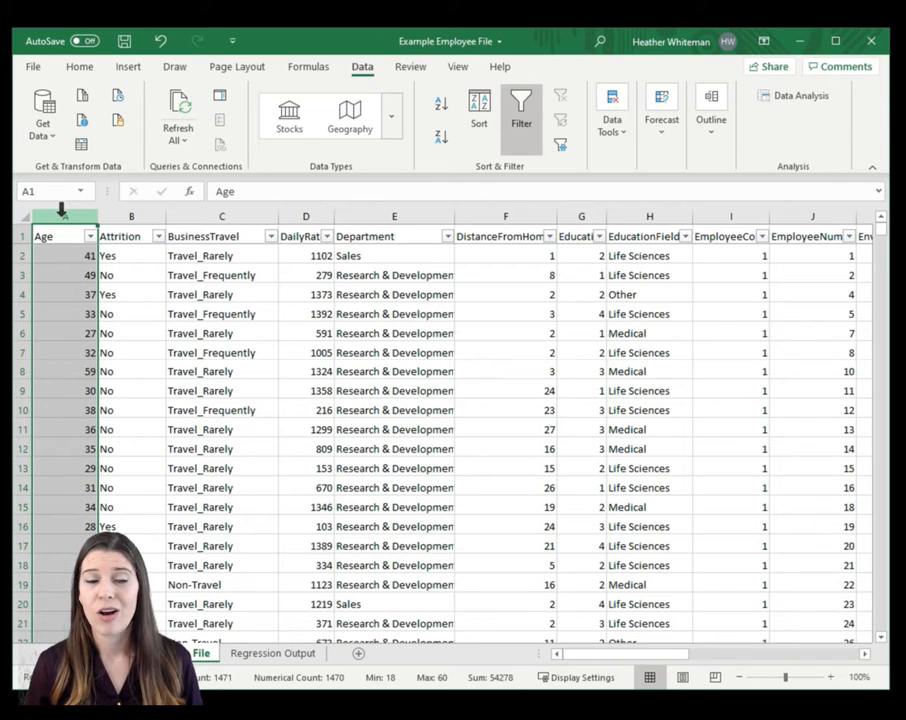
pyautogui.click(522, 214)
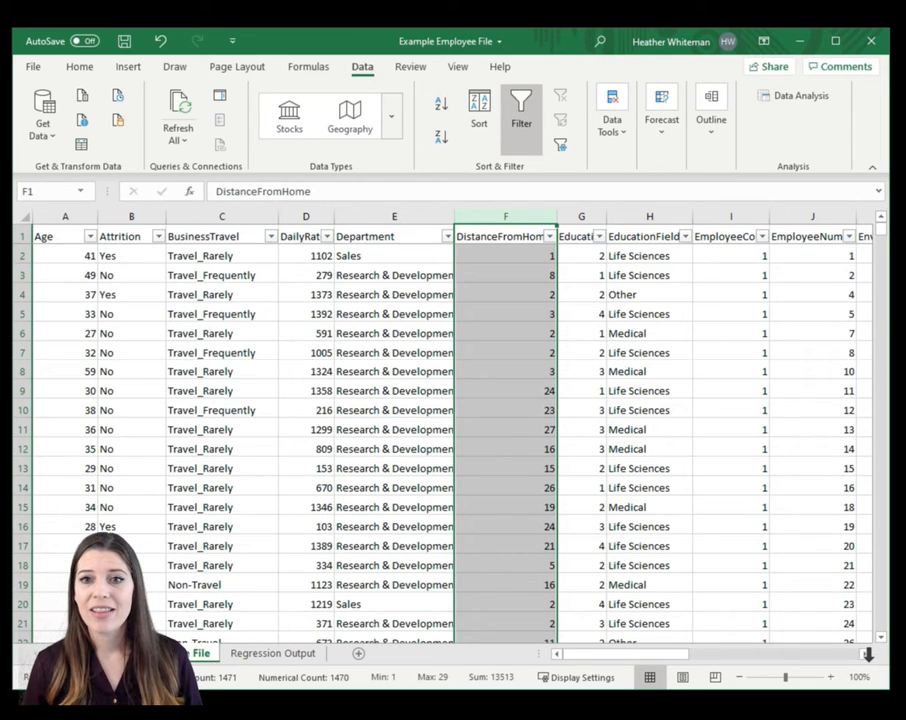
pyautogui.click(866, 654)
pyautogui.click(866, 654)
pyautogui.click(866, 654)
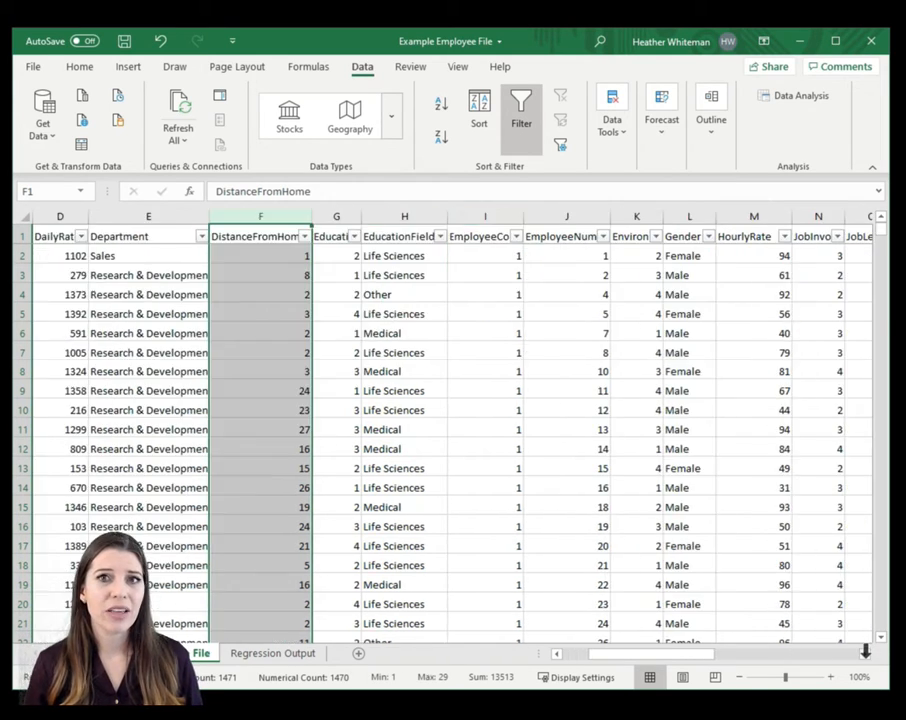
pyautogui.click(750, 213)
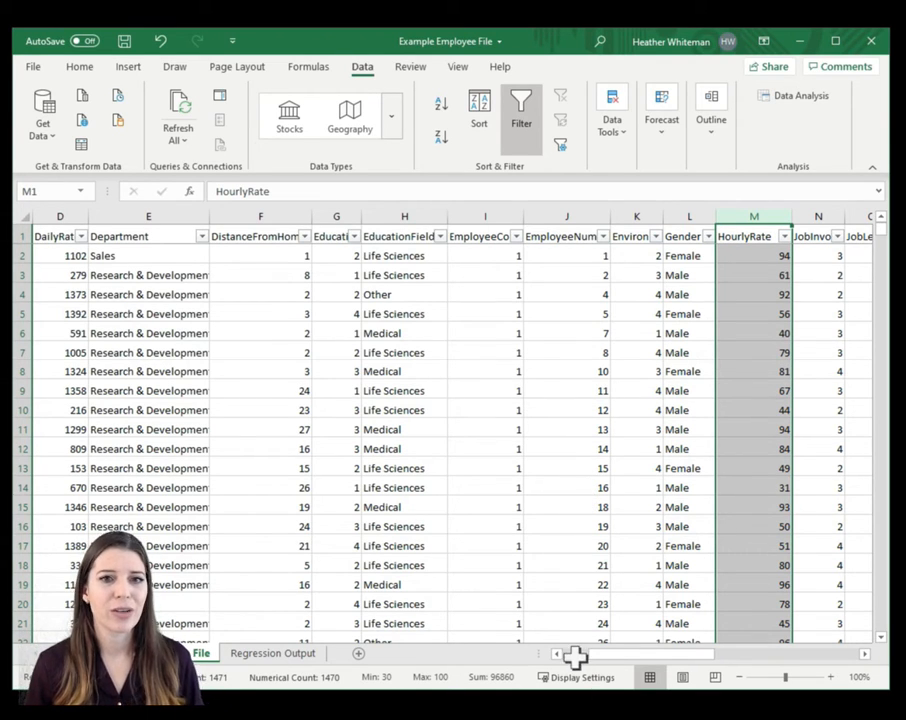
# - Insert a blank column between the Age and Attrition columns
pyautogui.moveTo(577, 655); pyautogui.dragTo(574, 655)
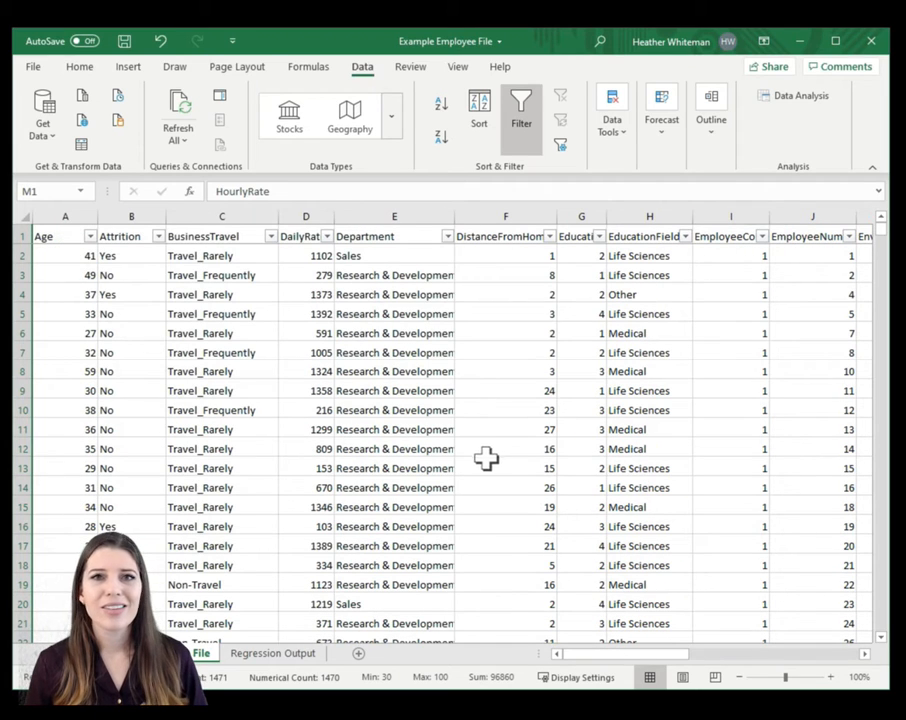
pyautogui.click(141, 212)
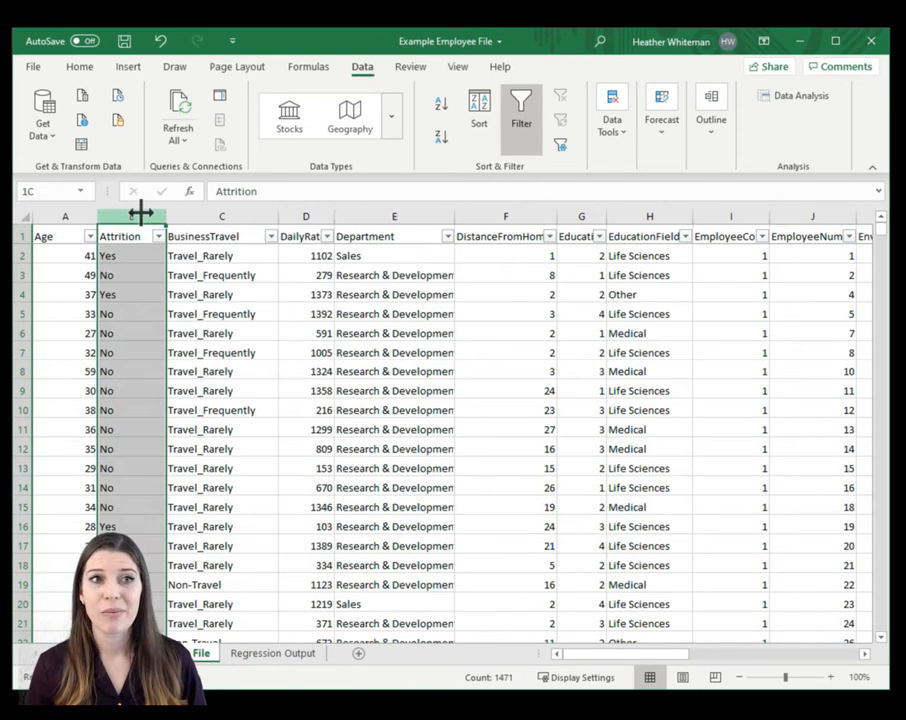
pyautogui.rightClick(140, 212)
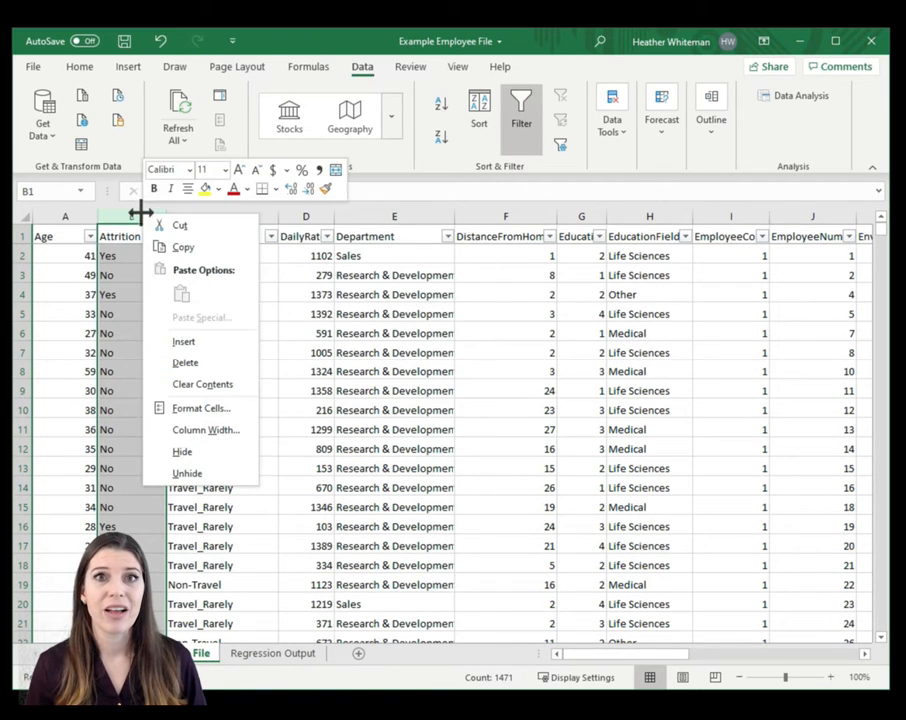
pyautogui.click(213, 341)
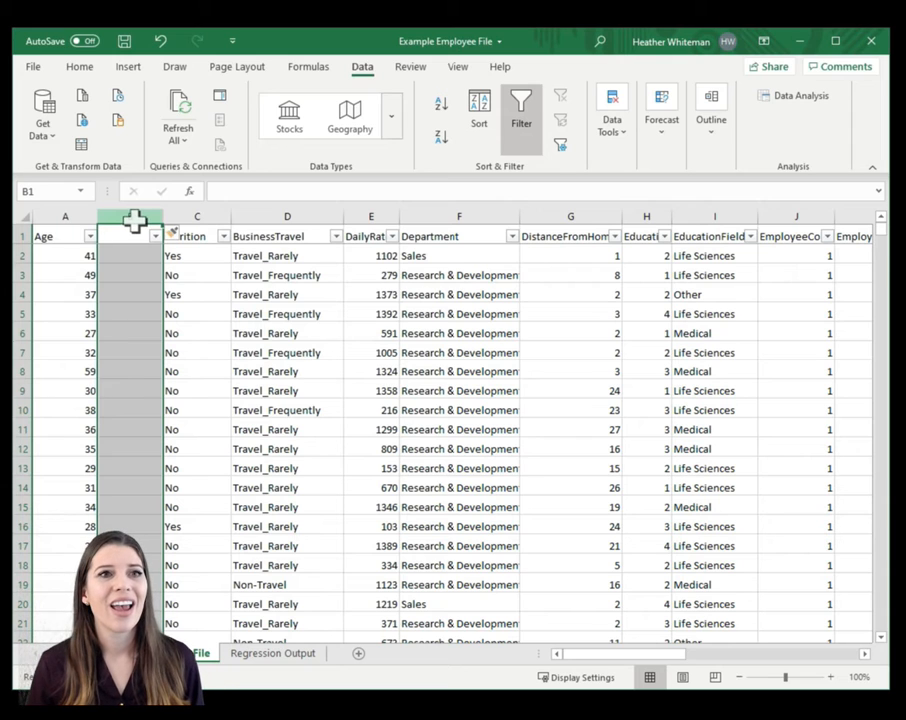
# - Copy the entire HourlyRate column into the blank column B beside Age
pyautogui.click(707, 654)
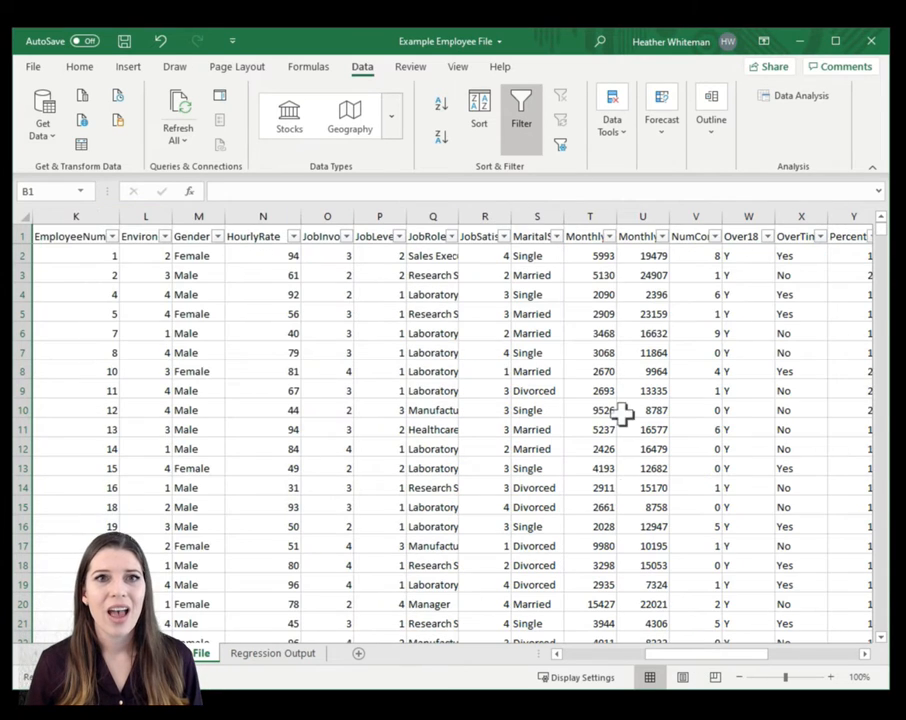
pyautogui.click(268, 206)
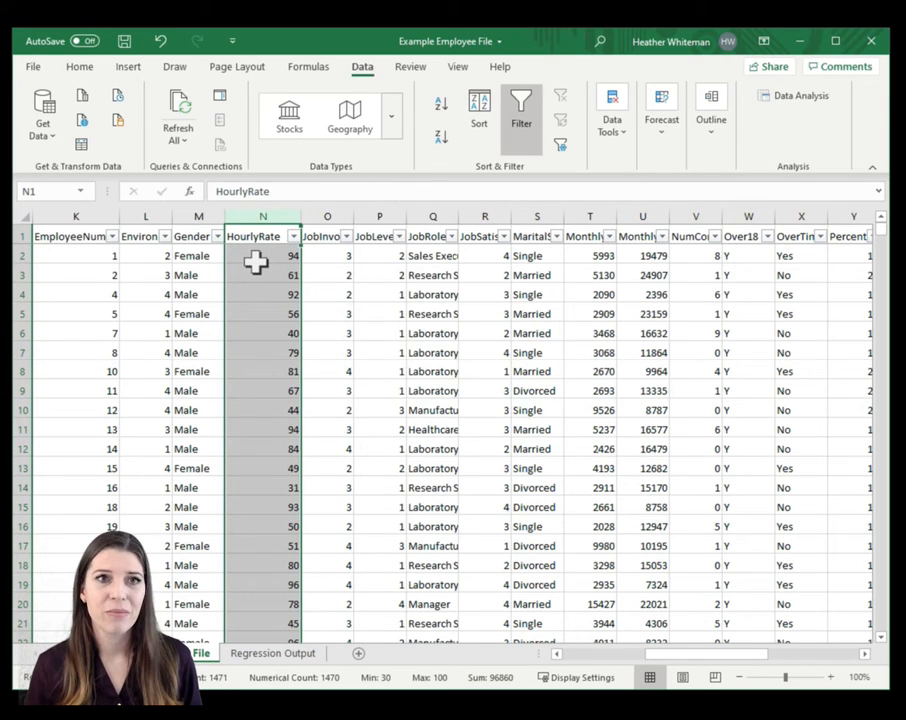
pyautogui.hotkey('ctrl', 'c')
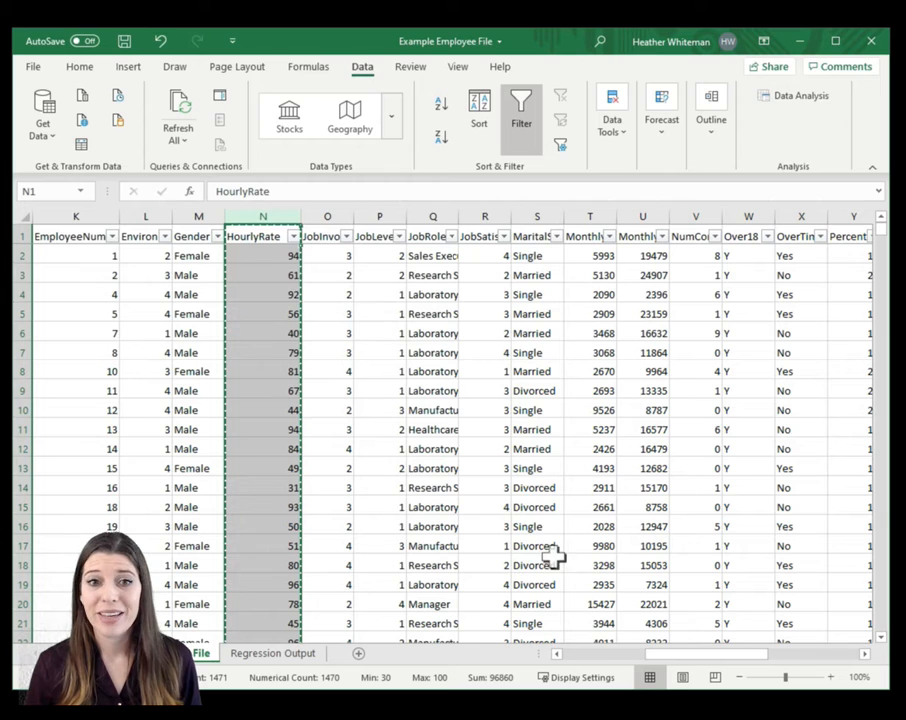
pyautogui.click(590, 656)
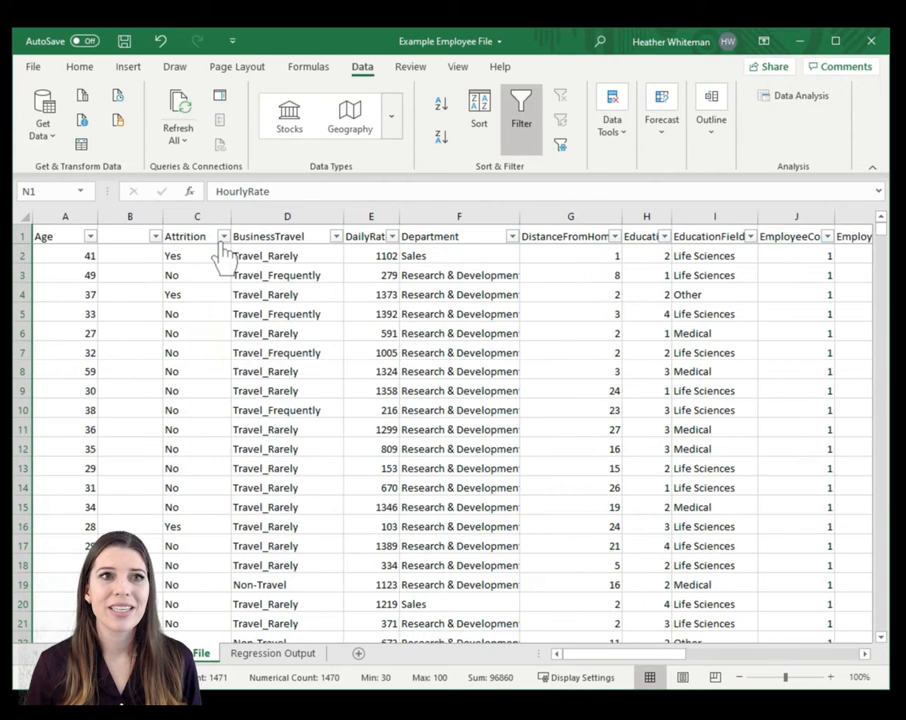
pyautogui.click(128, 208)
pyautogui.hotkey('ctrl', 'v')
pyautogui.click(294, 388)
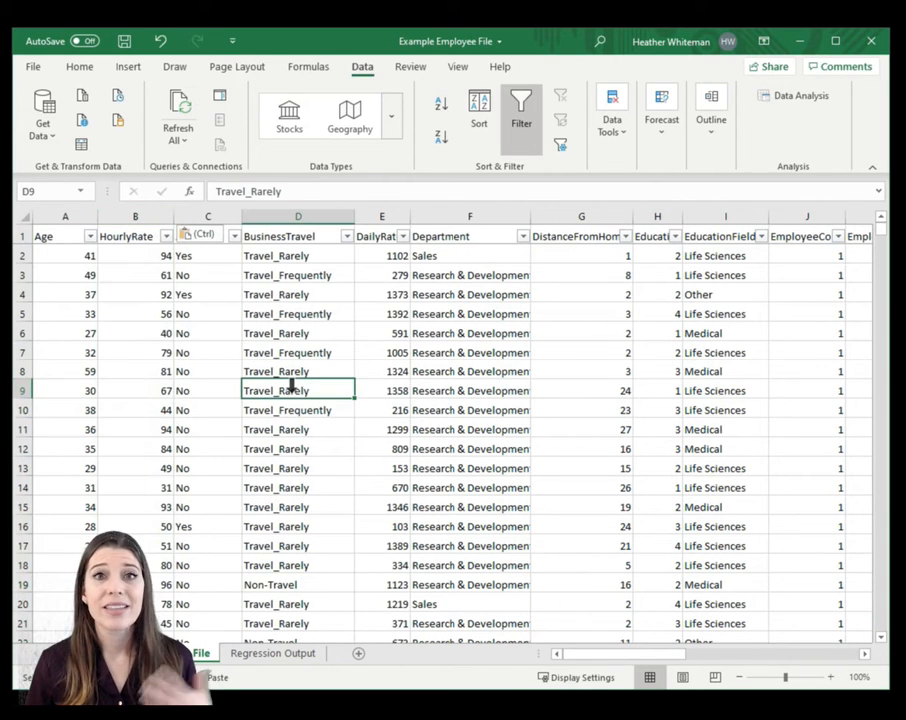
# - Review the adjacent Age and HourlyRate columns as predictors and the DistanceFromHome column as the outcome
pyautogui.click(133, 238)
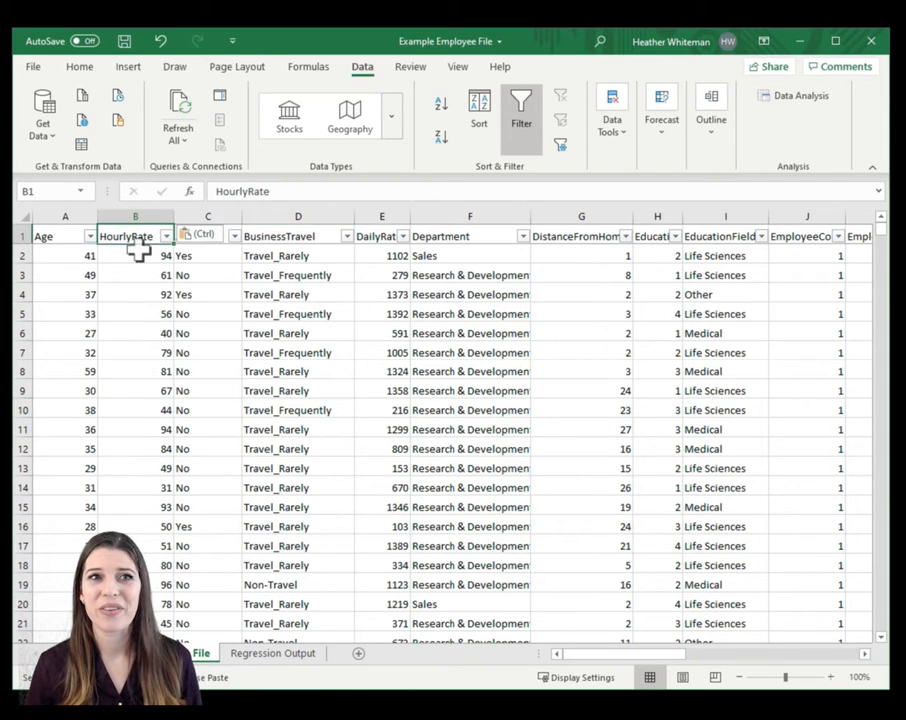
pyautogui.click(139, 258)
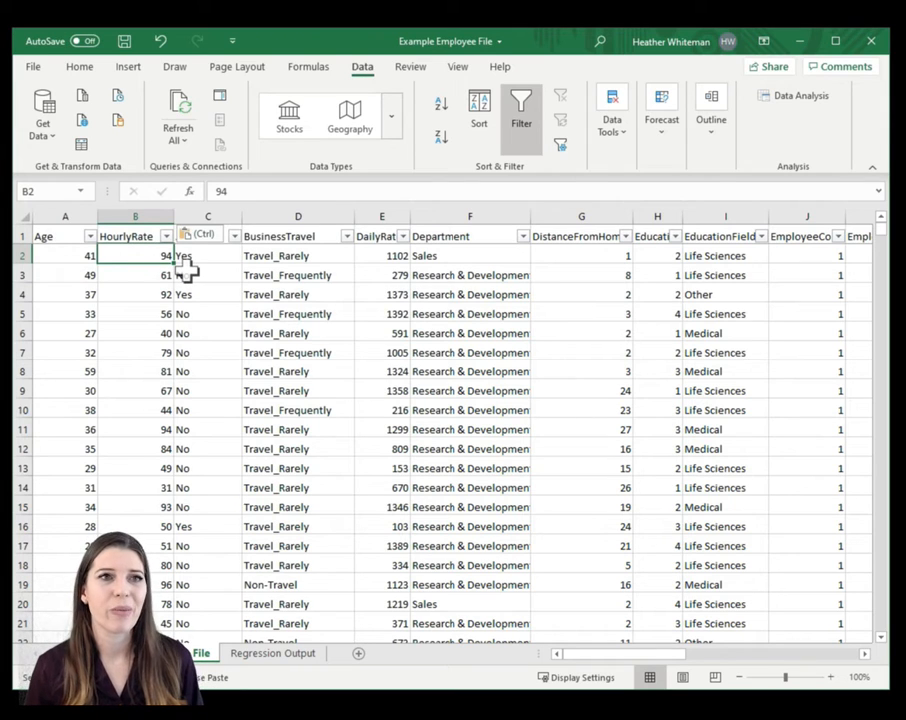
pyautogui.click(168, 311)
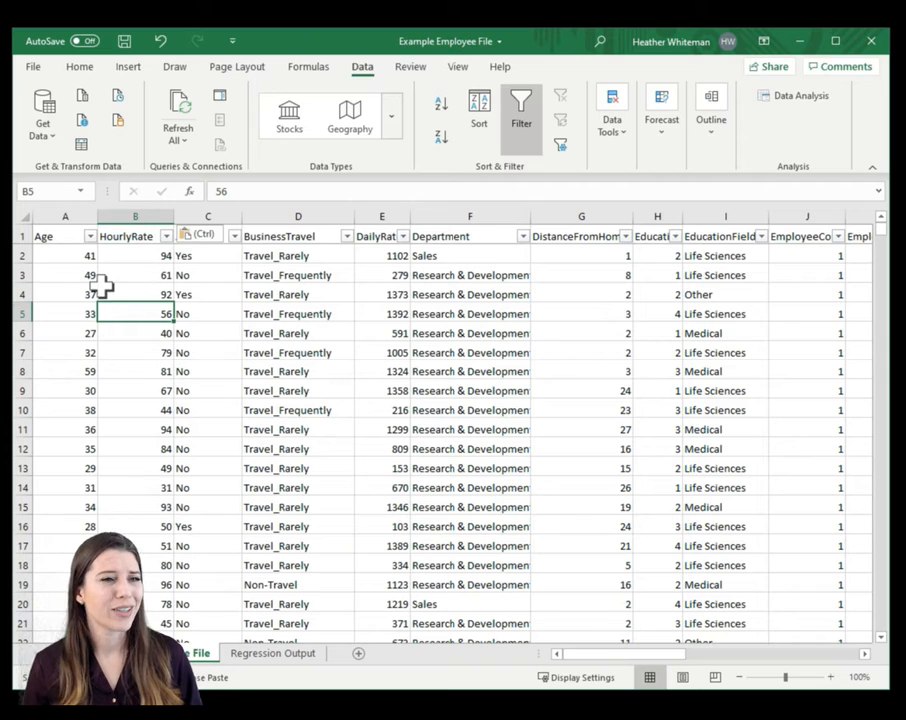
pyautogui.click(67, 237)
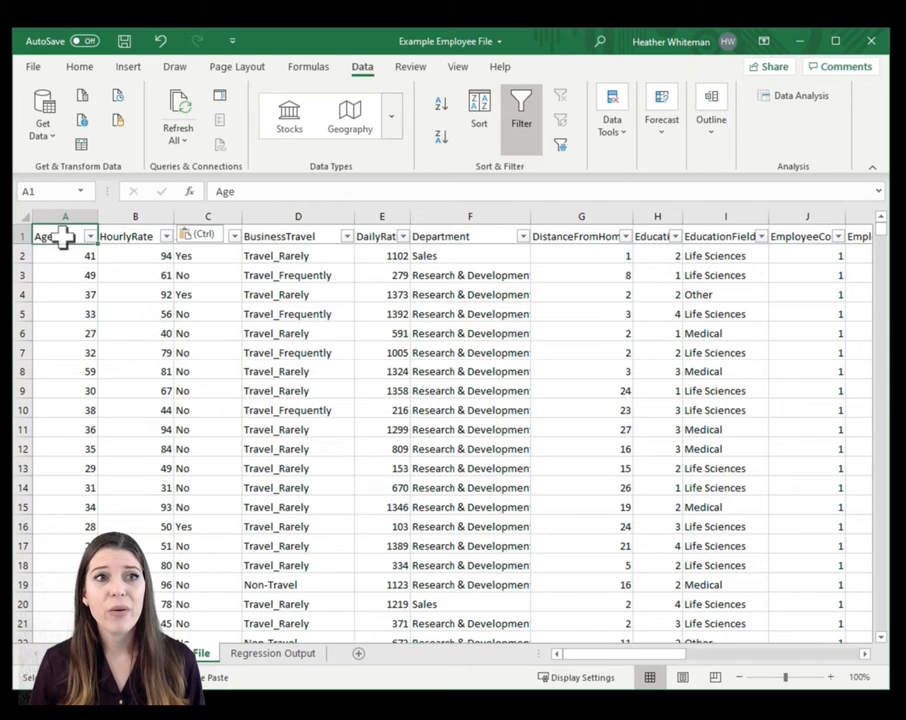
pyautogui.click(116, 250)
pyautogui.click(106, 237)
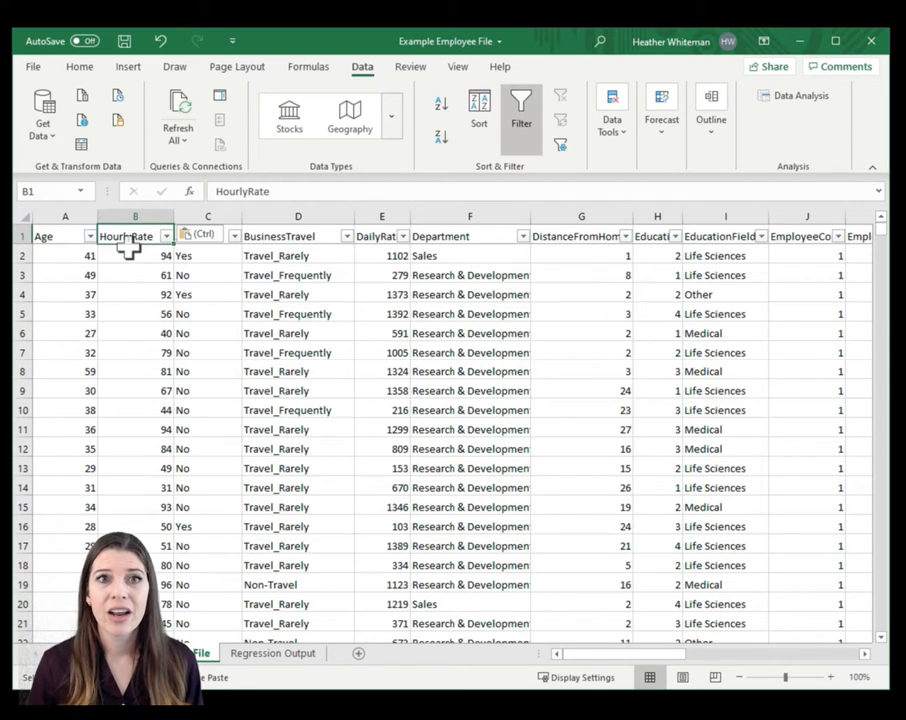
pyautogui.click(585, 237)
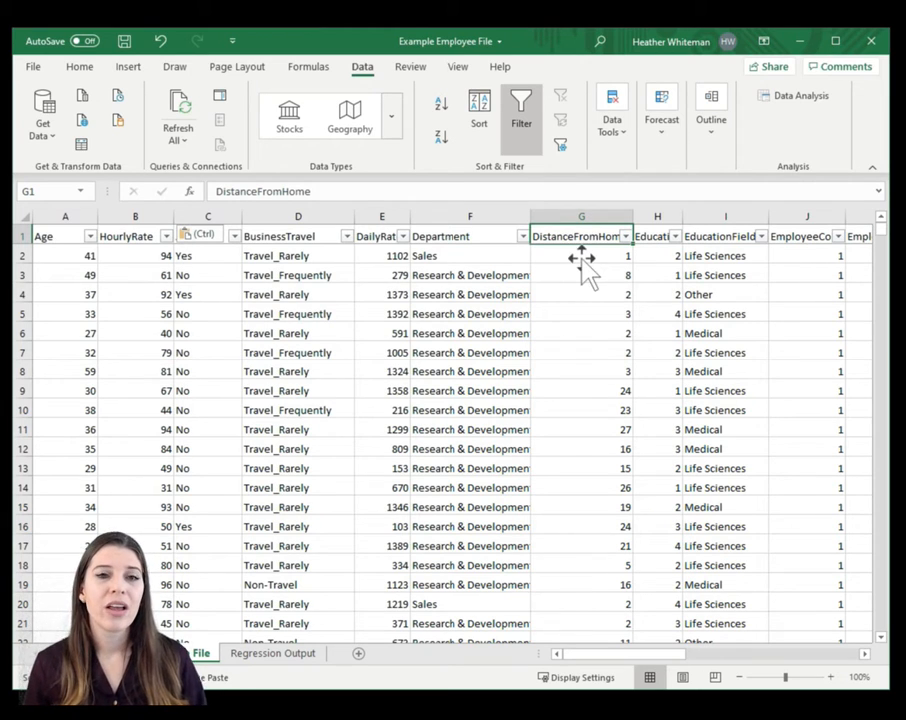
pyautogui.click(582, 259)
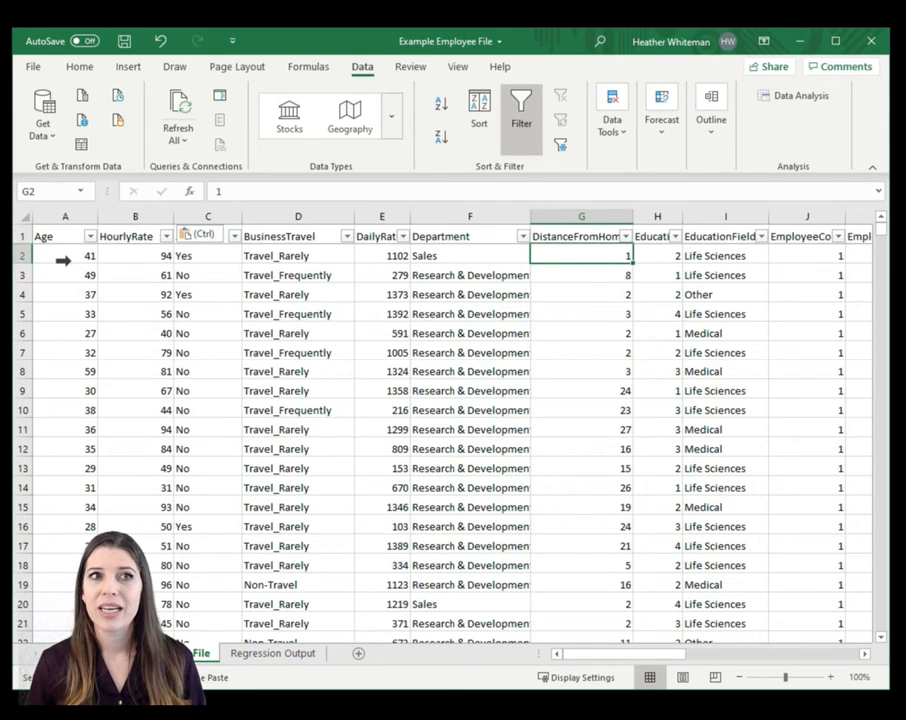
pyautogui.click(50, 255)
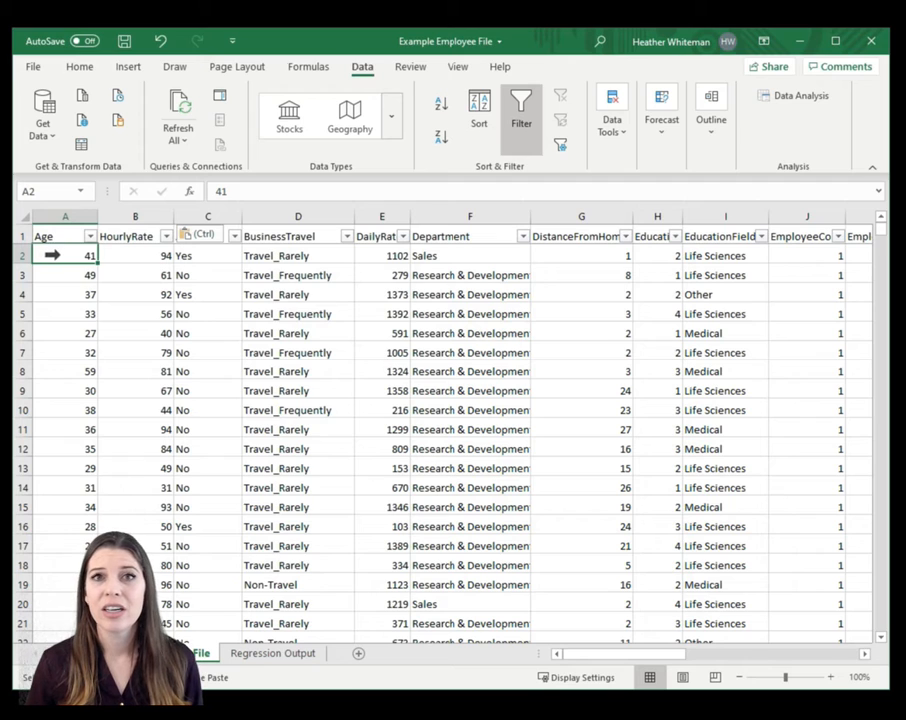
pyautogui.click(120, 257)
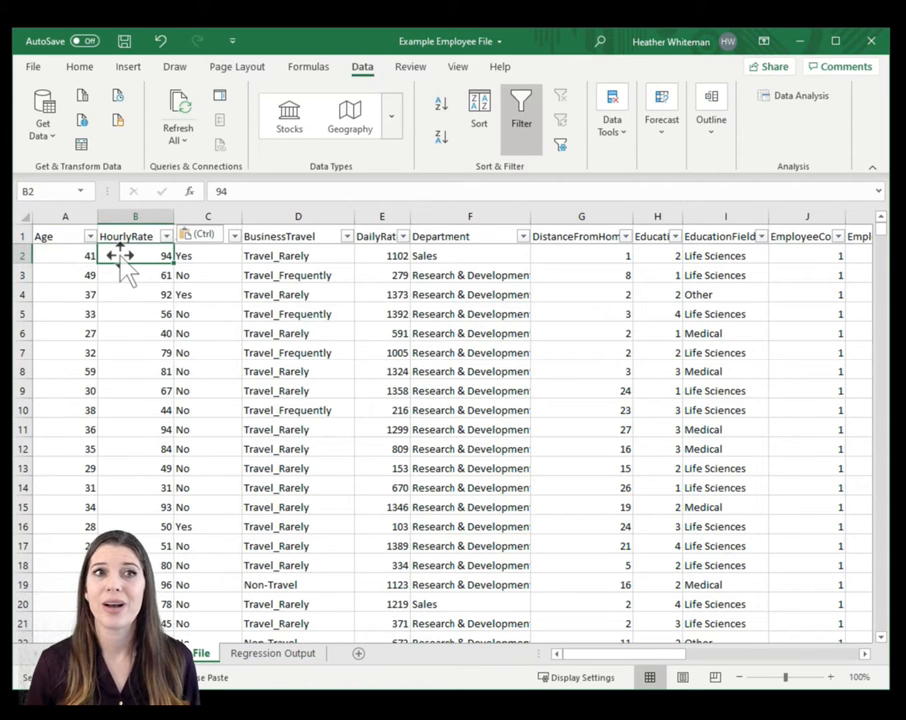
pyautogui.click(560, 262)
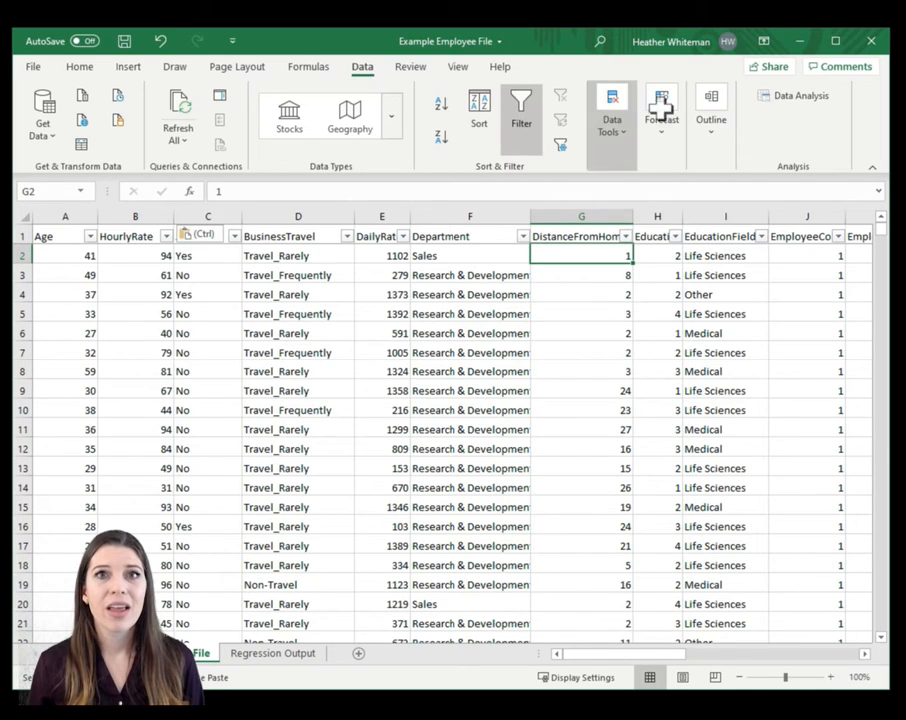
# - Open the Regression tool from the Data Analysis tools
pyautogui.click(793, 100)
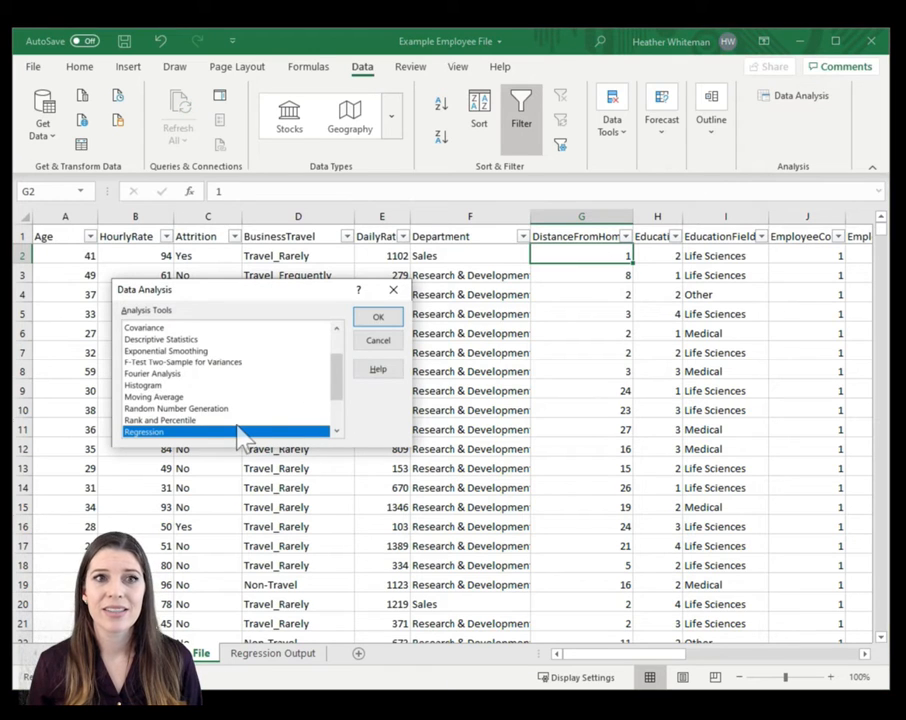
pyautogui.scroll(-1, 238, 430)
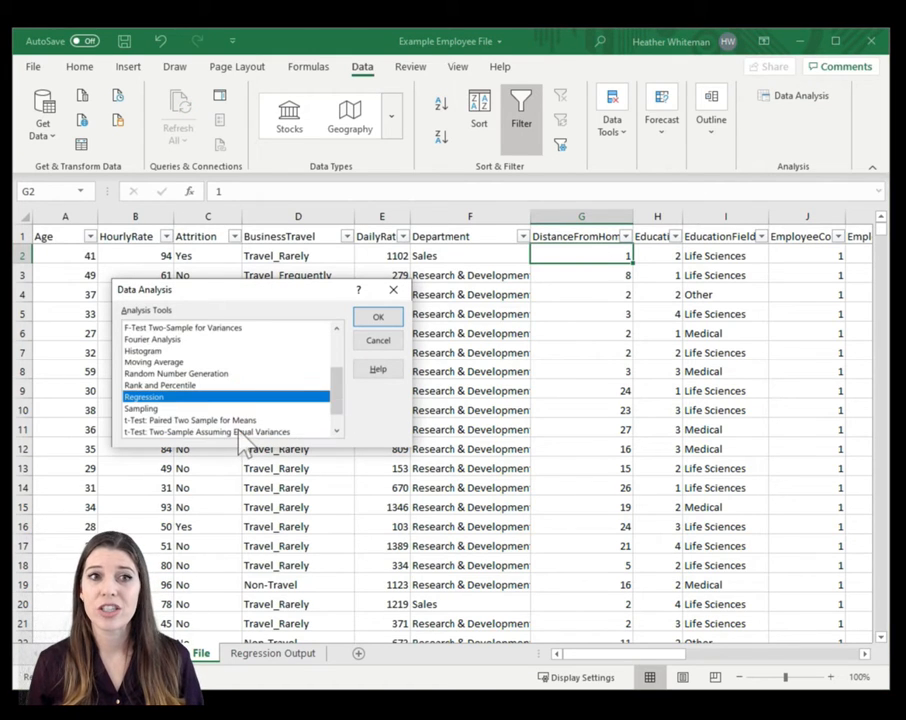
pyautogui.click(381, 320)
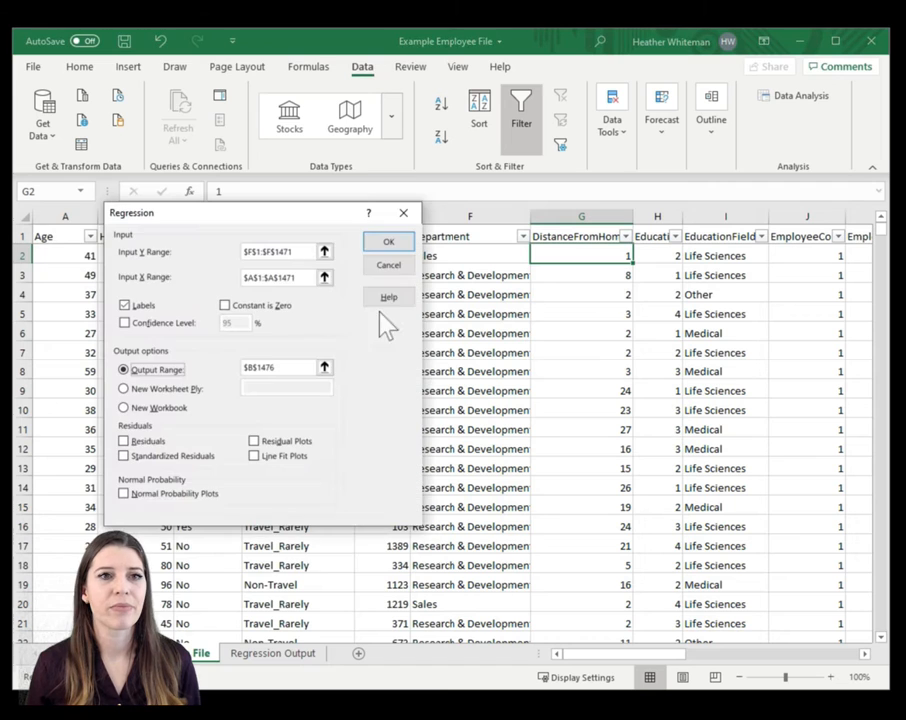
# - Clear the existing Input Y Range and Input X Range in the regression settings
pyautogui.click(290, 251)
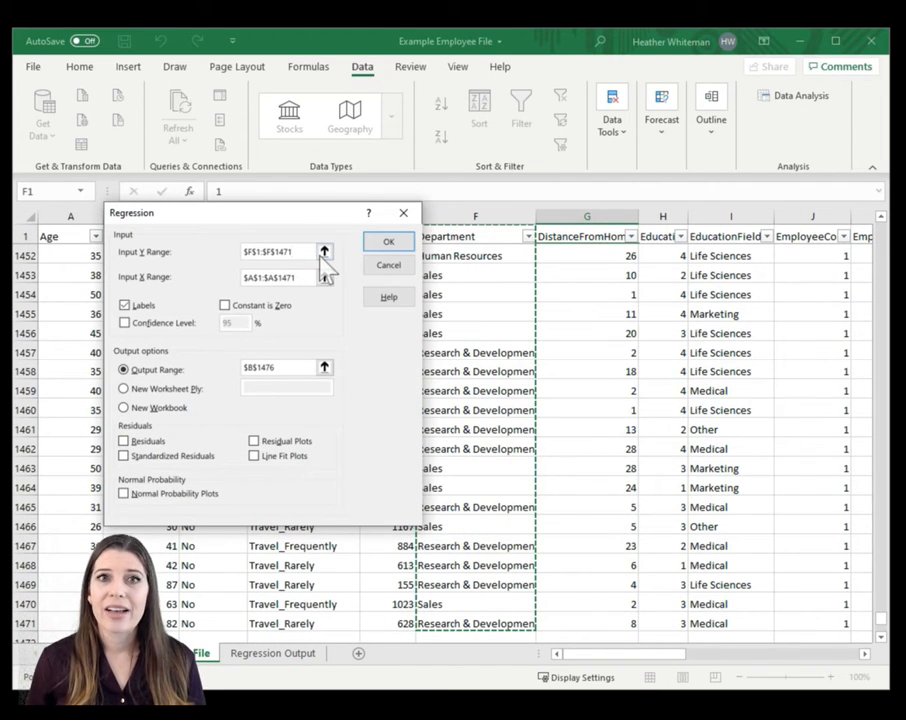
pyautogui.moveTo(313, 252); pyautogui.dragTo(250, 258)
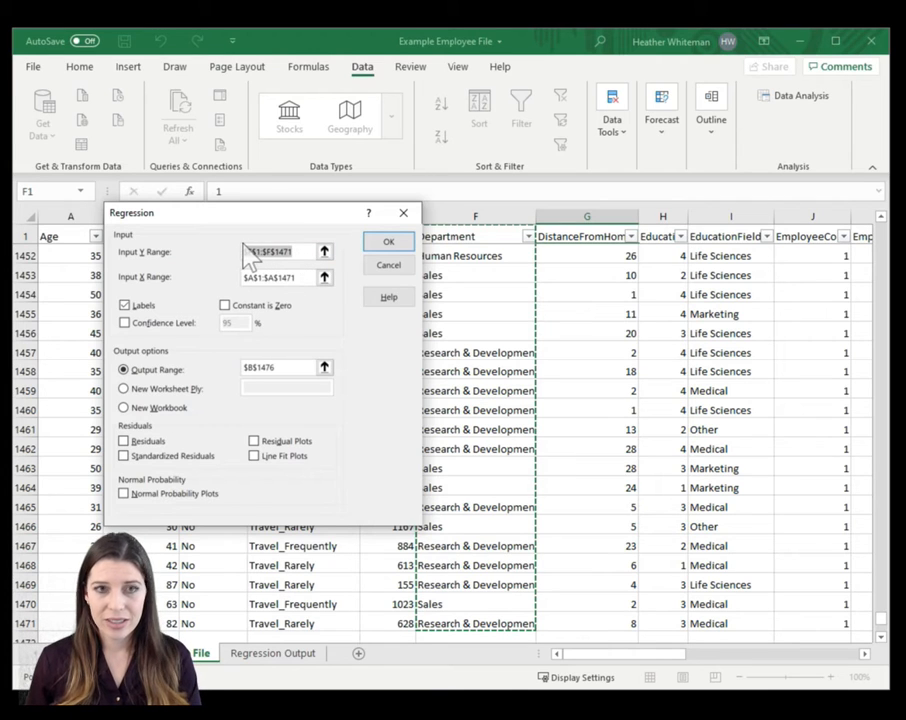
pyautogui.write('7')
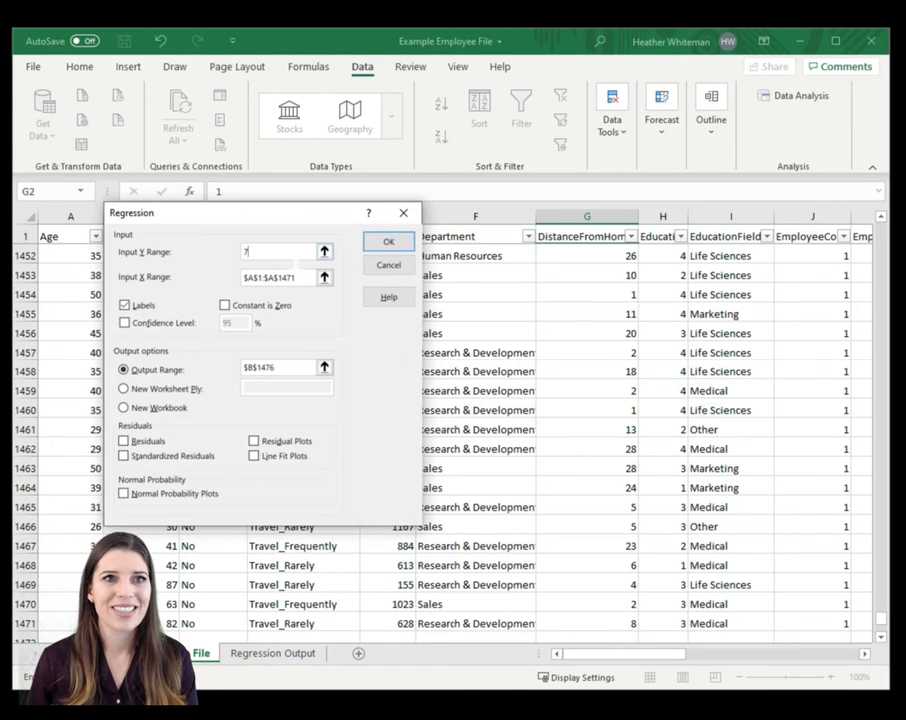
pyautogui.press('BackSpace')
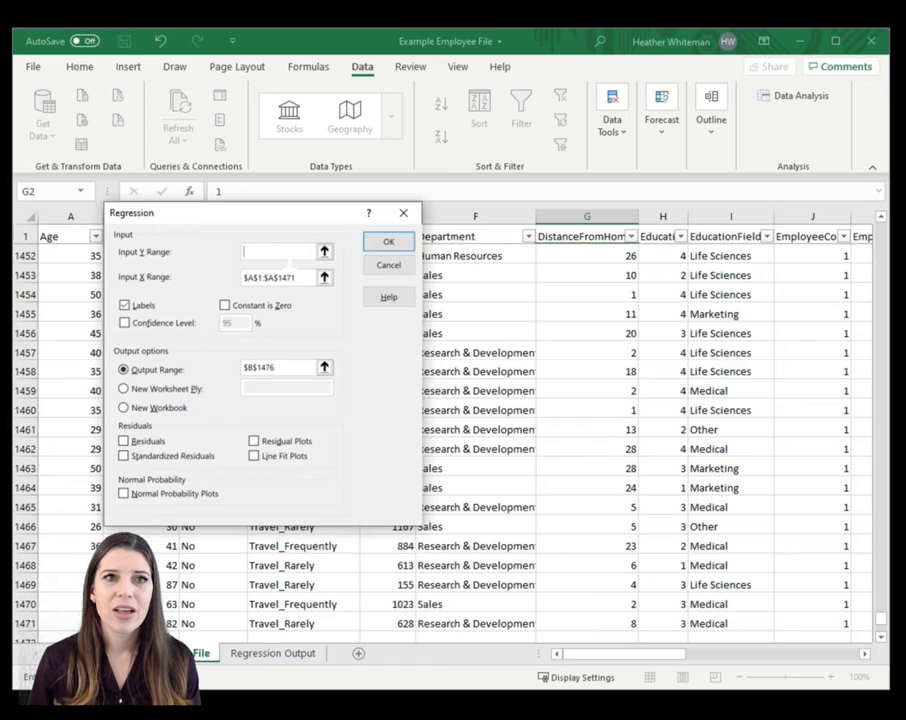
pyautogui.moveTo(304, 278); pyautogui.dragTo(219, 274)
pyautogui.press('BackSpace')
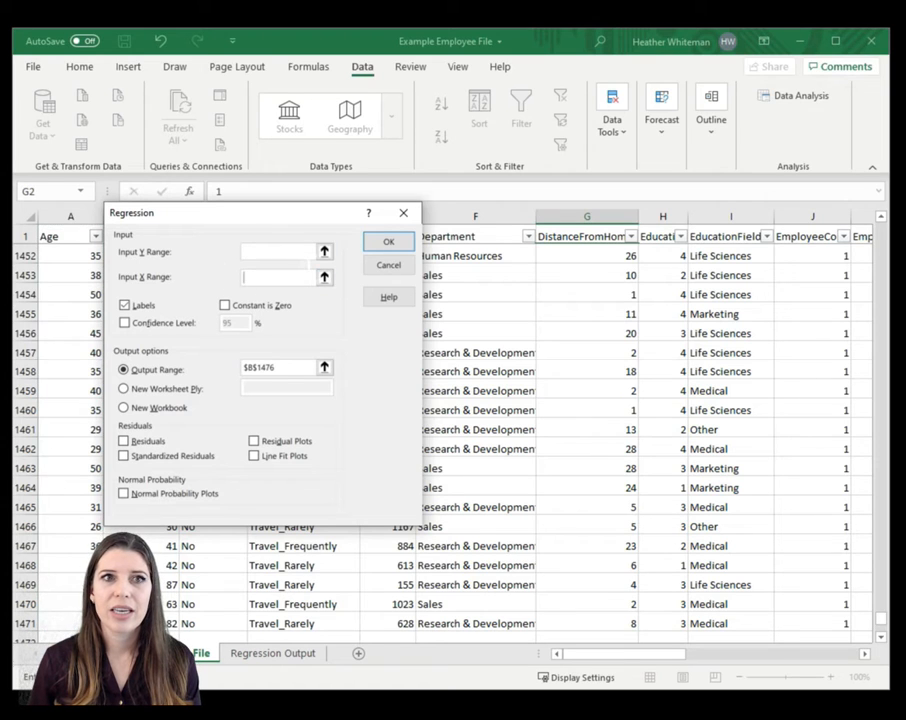
# - Set the regression's Input Y Range to the DistanceFromHome column with its header, $G$1:$G$1471
pyautogui.click(294, 254)
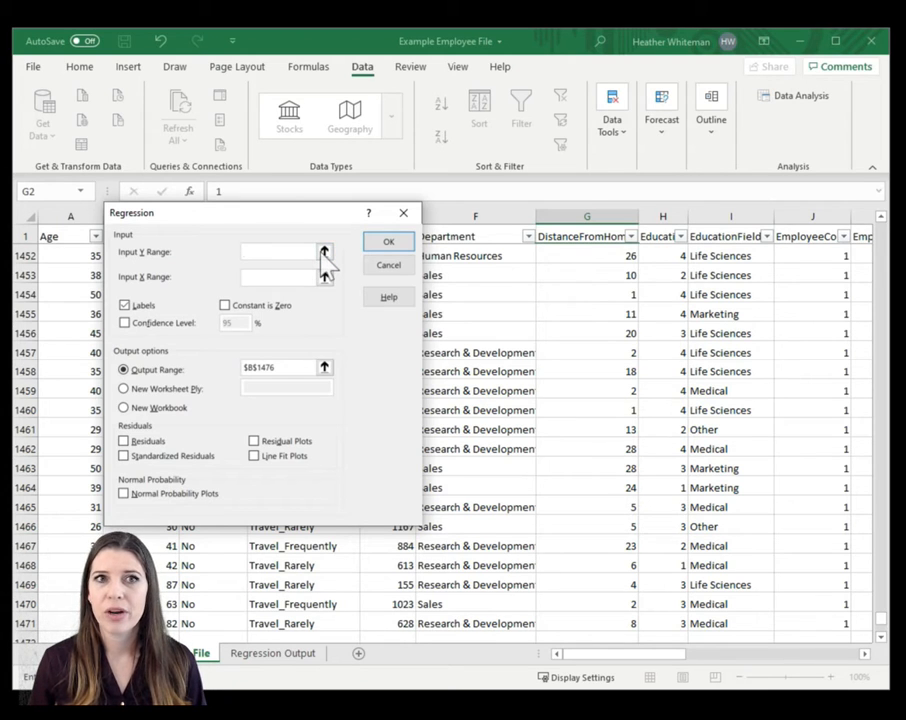
pyautogui.click(324, 252)
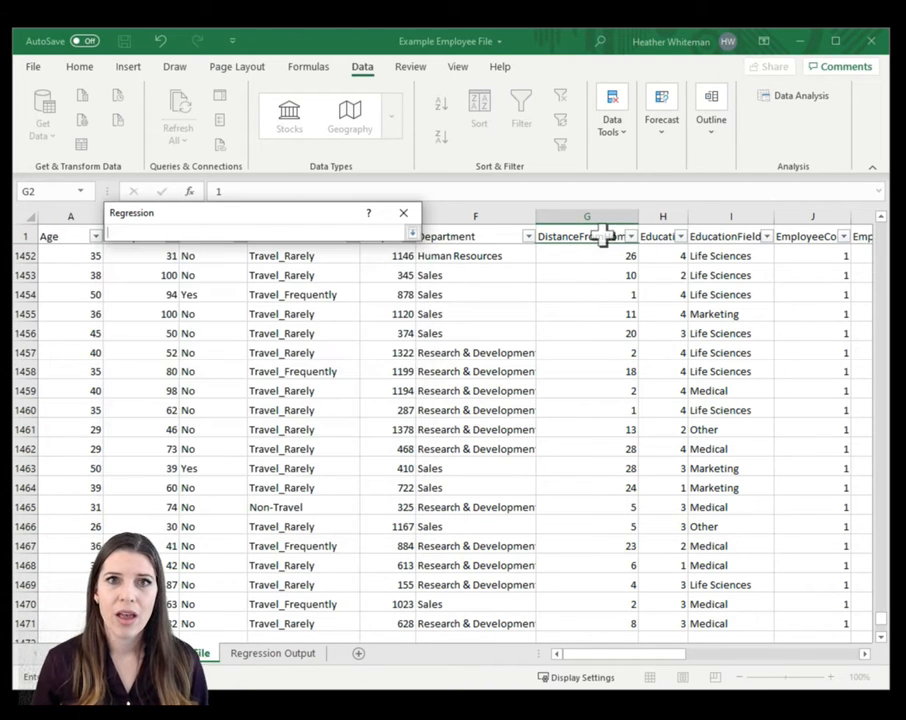
pyautogui.moveTo(603, 236); pyautogui.dragTo(602, 332)
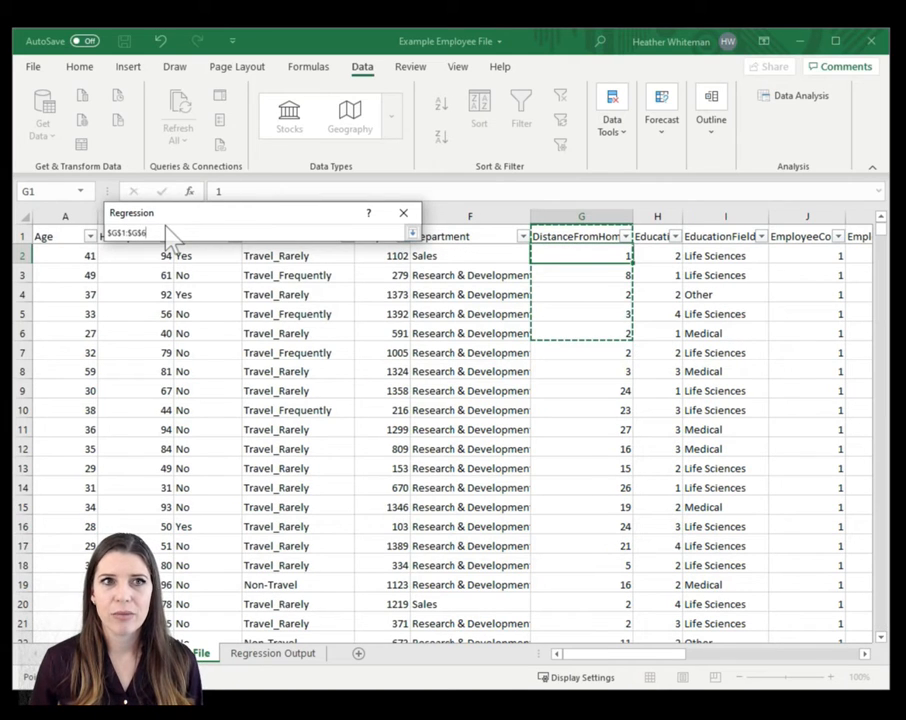
pyautogui.press('BackSpace')
pyautogui.write('1471')
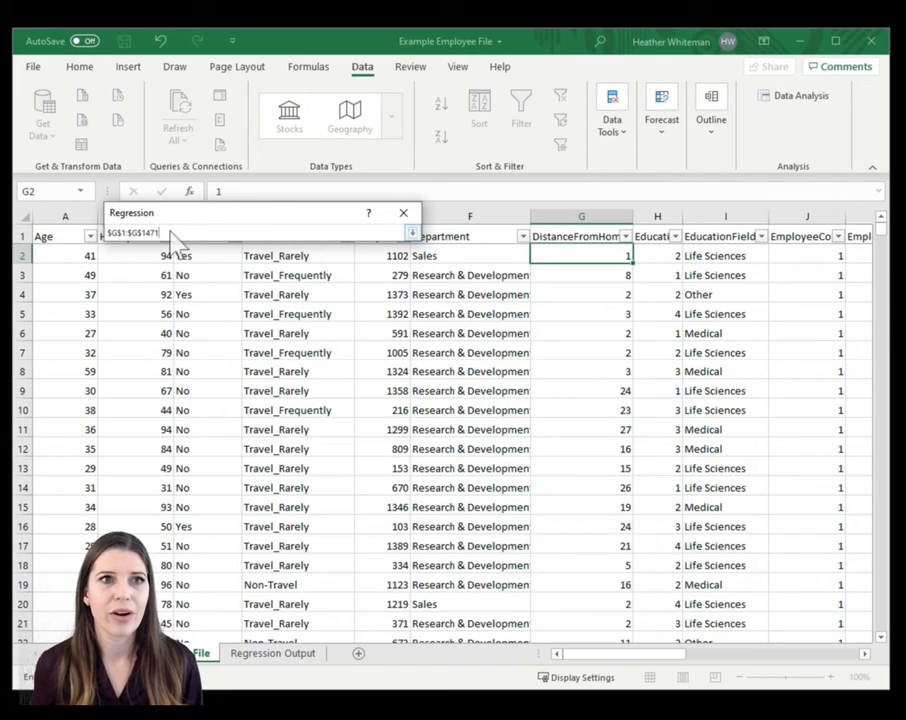
pyautogui.press('Return')
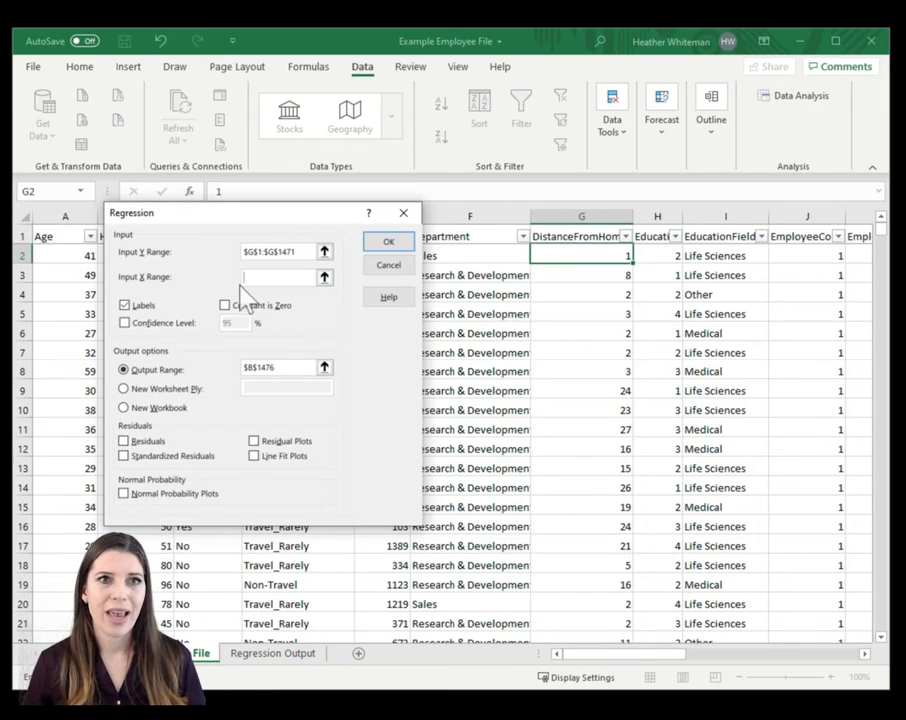
# - Set the regression's Input X Range to both the Age and HourlyRate columns with headers, $A$1:$B$1471
pyautogui.moveTo(210, 214); pyautogui.dragTo(330, 211)
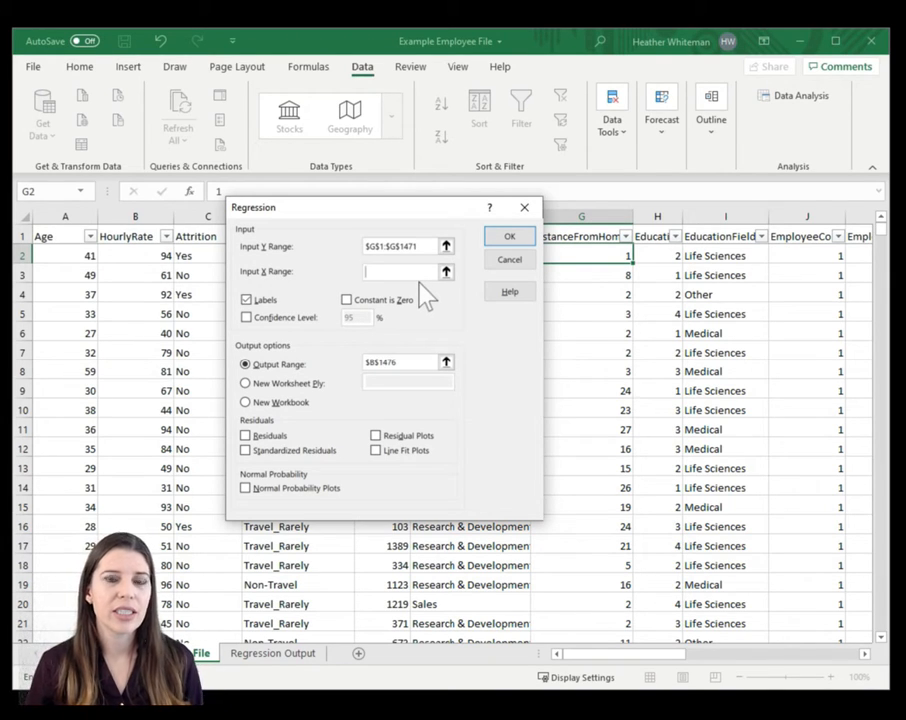
pyautogui.click(446, 273)
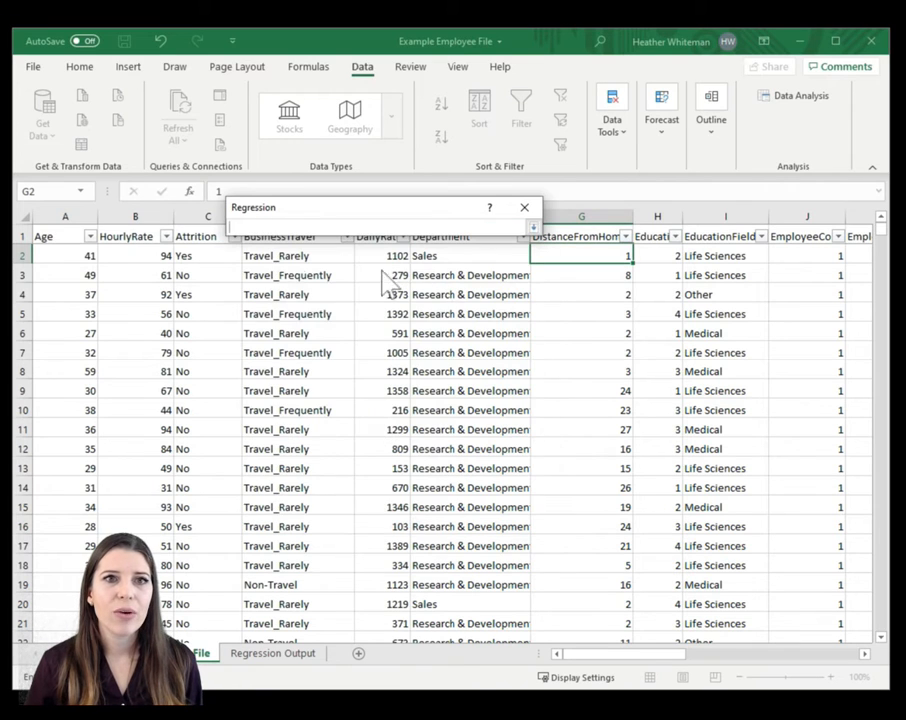
pyautogui.moveTo(66, 232); pyautogui.dragTo(121, 232)
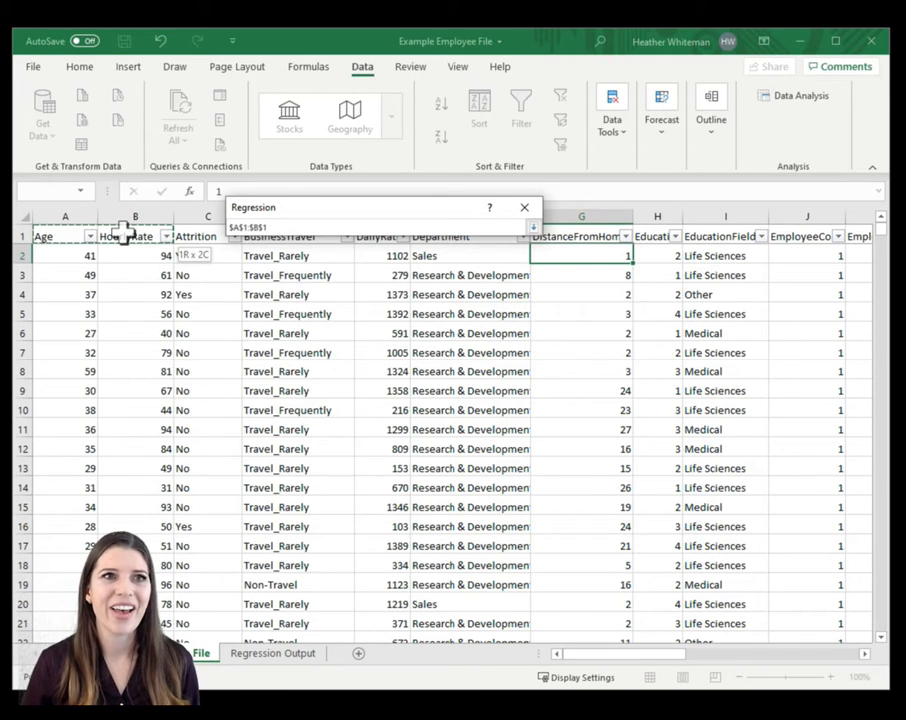
pyautogui.moveTo(121, 232); pyautogui.dragTo(123, 386)
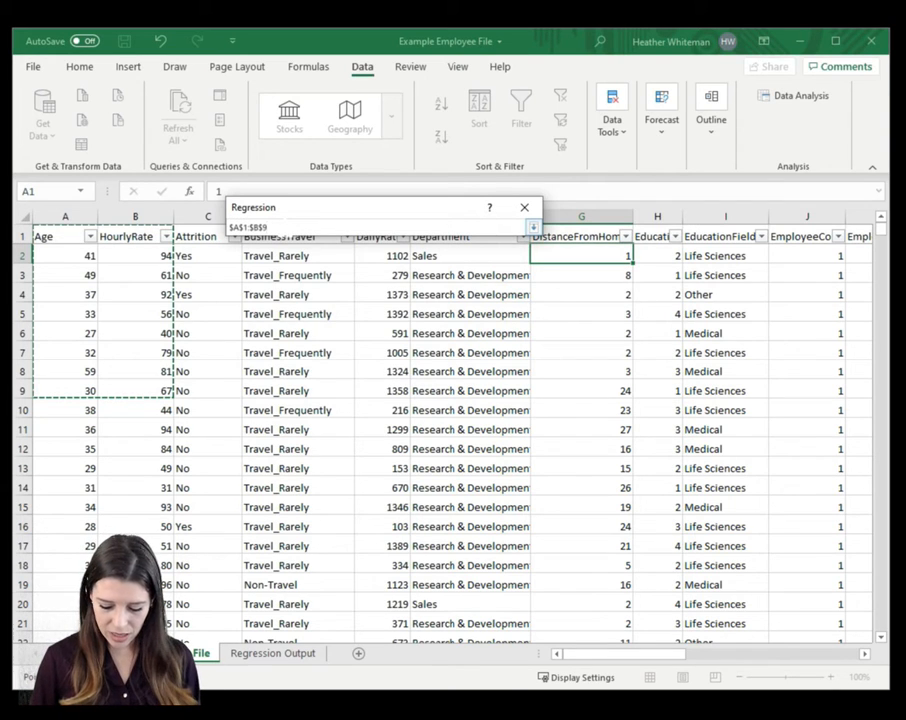
pyautogui.press('BackSpace')
pyautogui.write('1471')
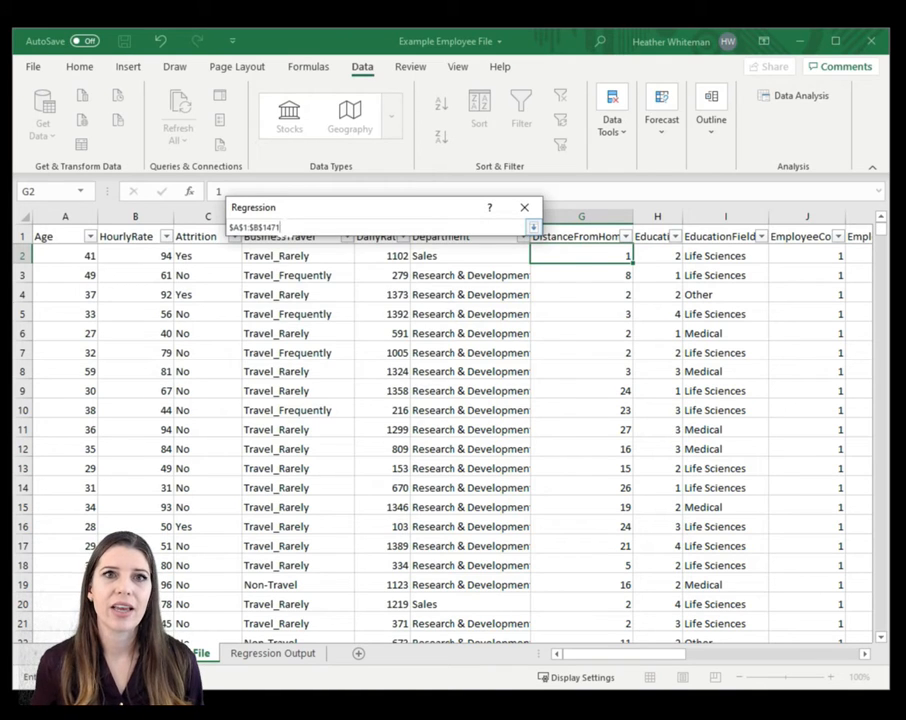
pyautogui.press('Return')
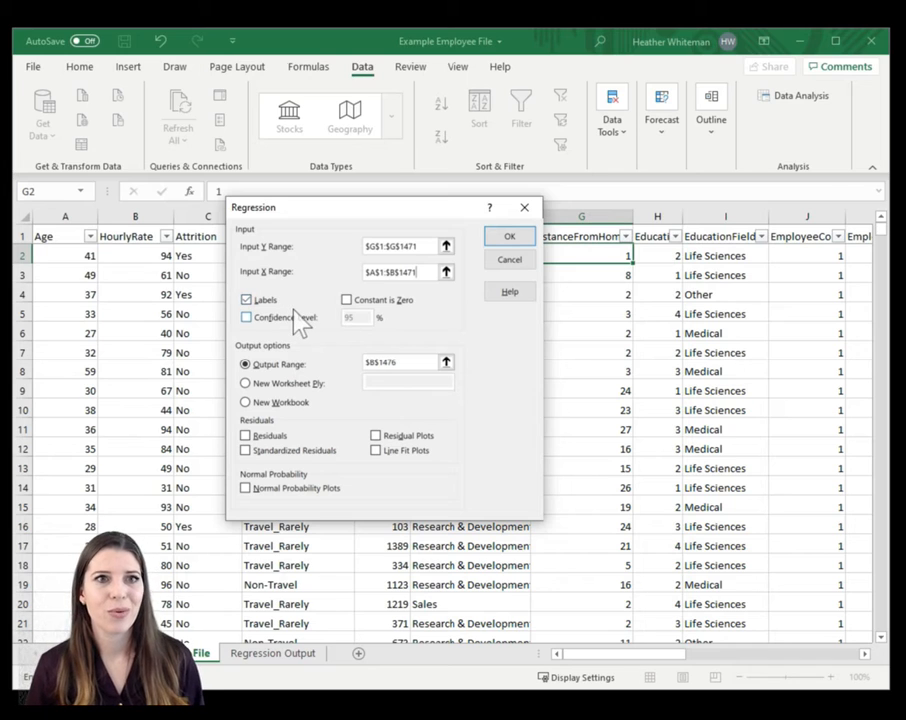
# - Set the Output Range to cell L2 on the Regression Output sheet and run the regression
pyautogui.click(446, 363)
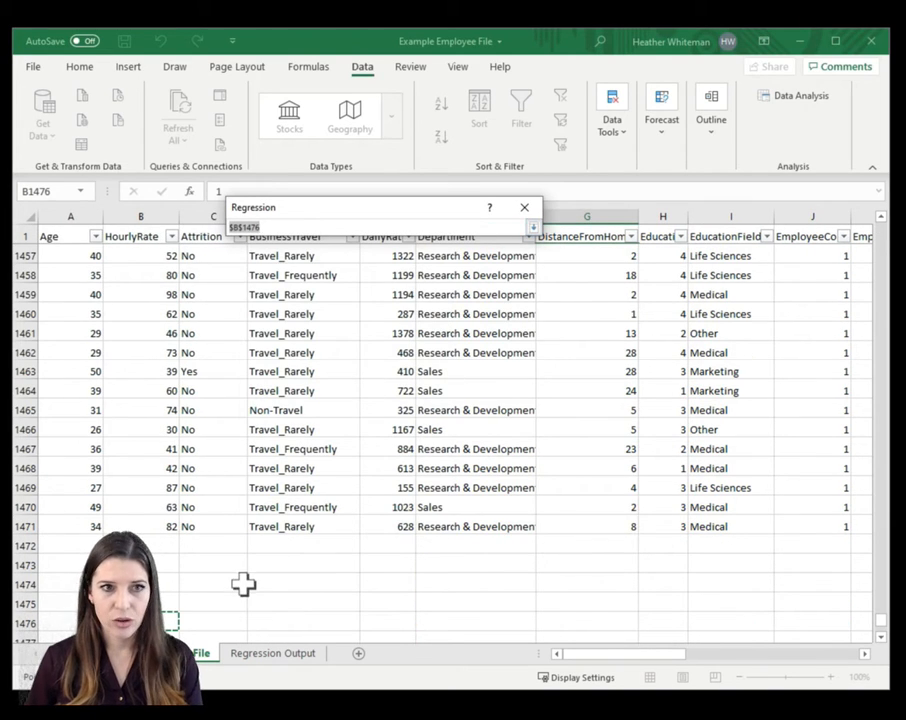
pyautogui.press('BackSpace')
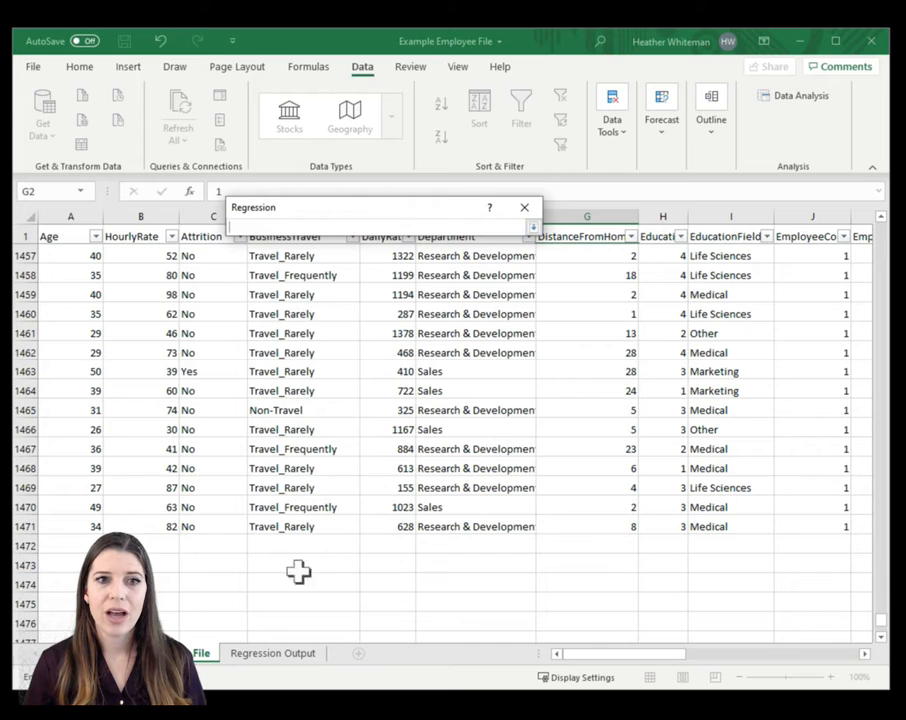
pyautogui.click(297, 655)
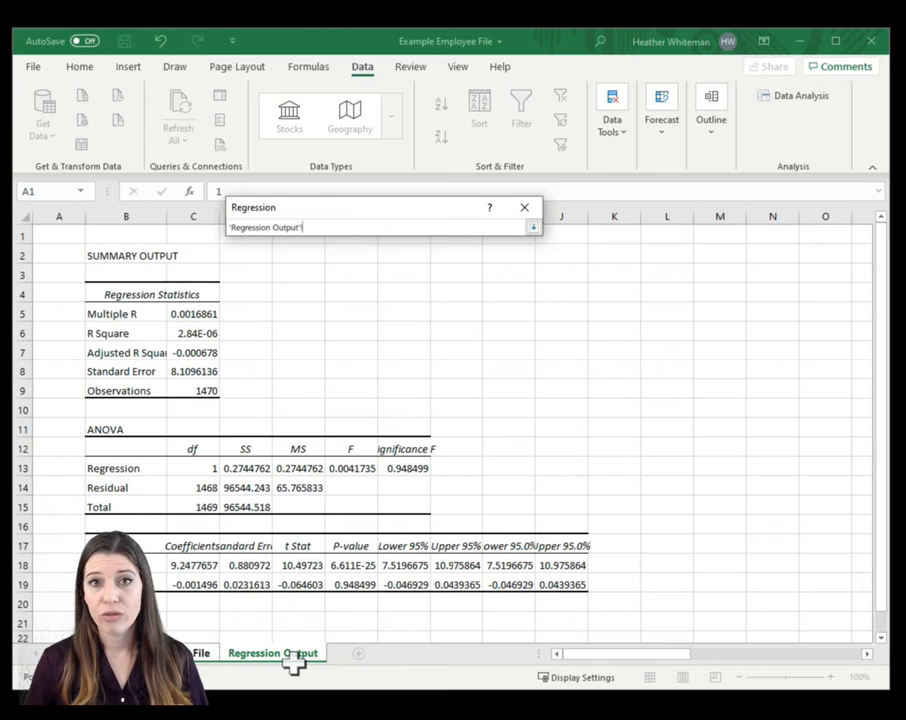
pyautogui.click(662, 257)
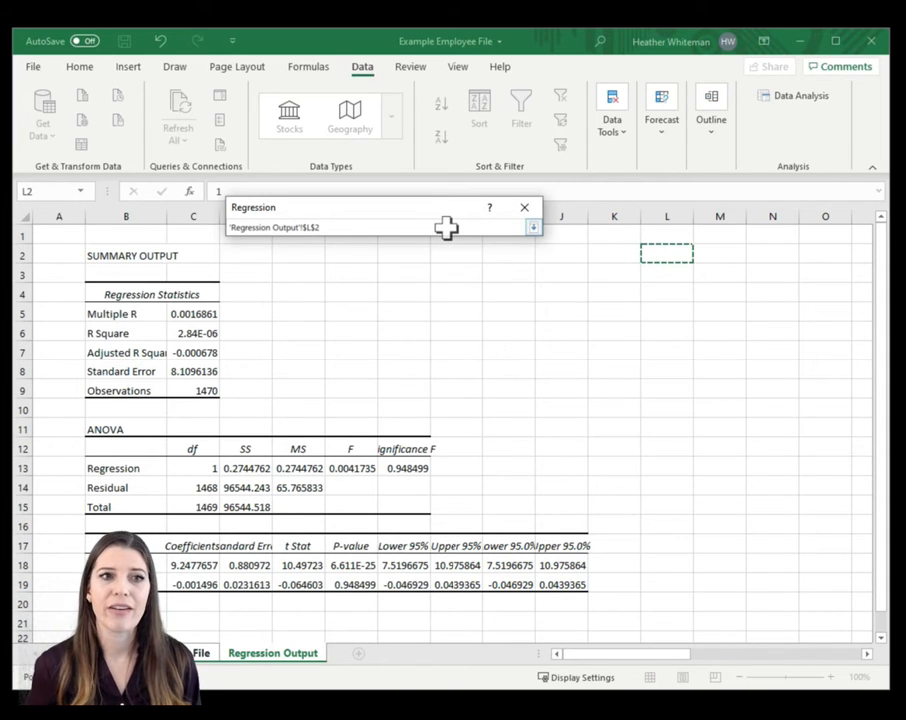
pyautogui.press('Return')
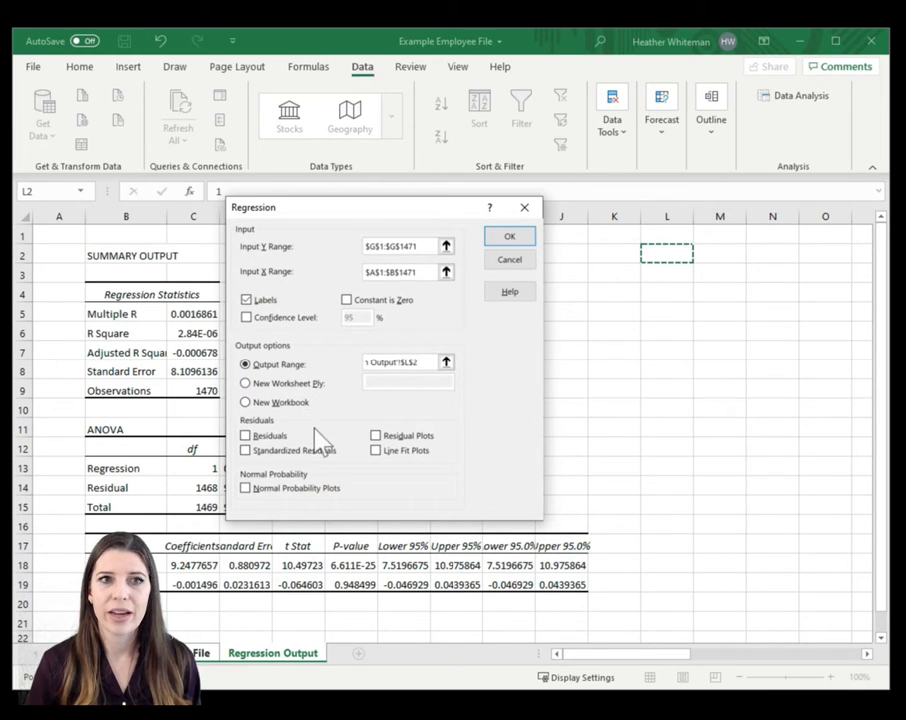
pyautogui.click(505, 240)
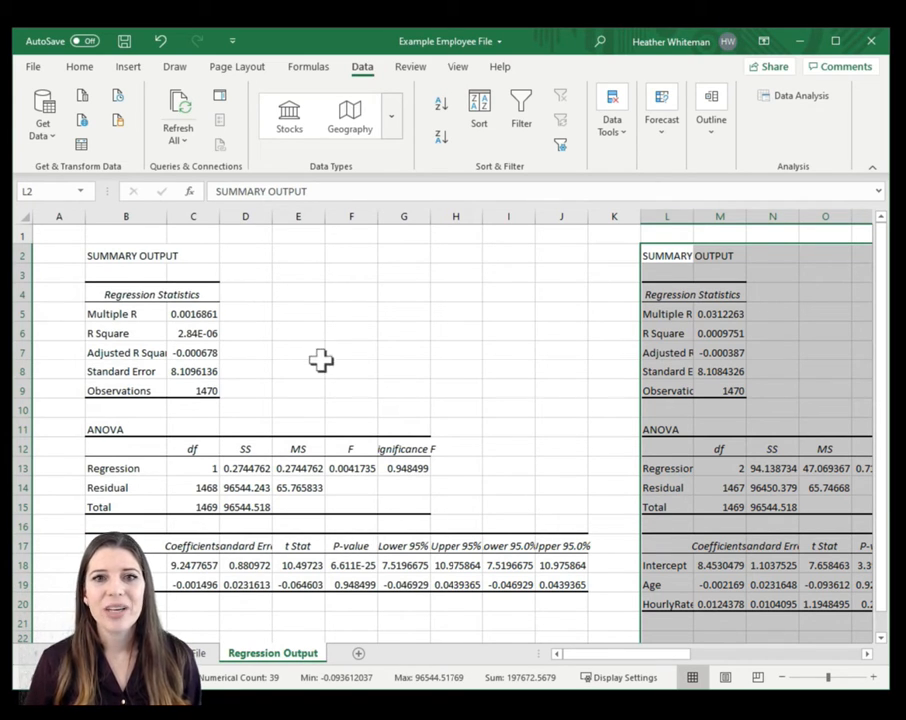
# - Zoom the sheet out to 90% and widen column L so the new summary's row labels show in full
pyautogui.click(333, 364)
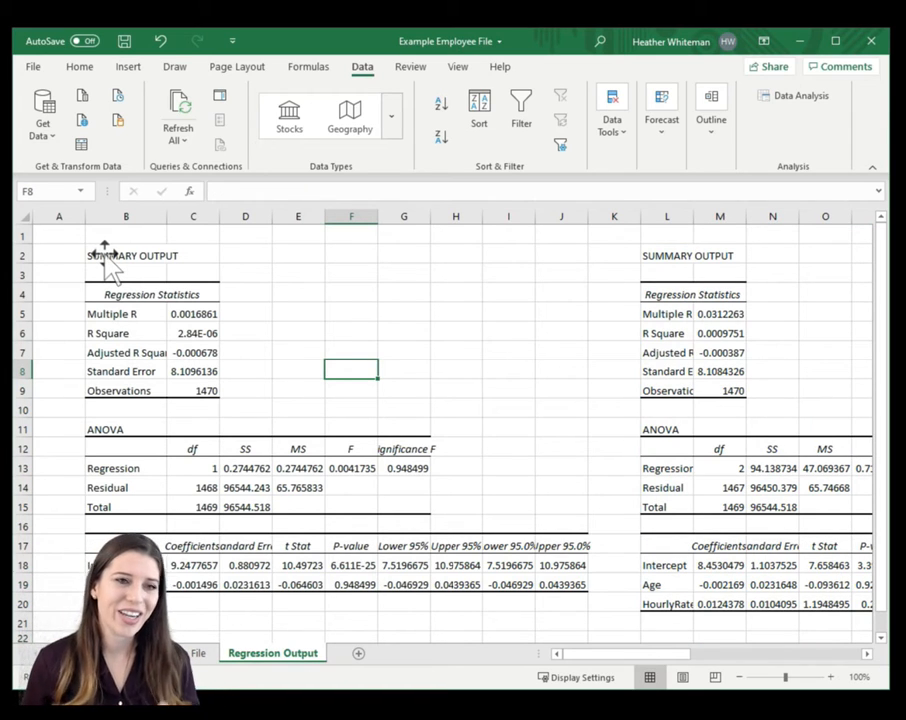
pyautogui.click(161, 587)
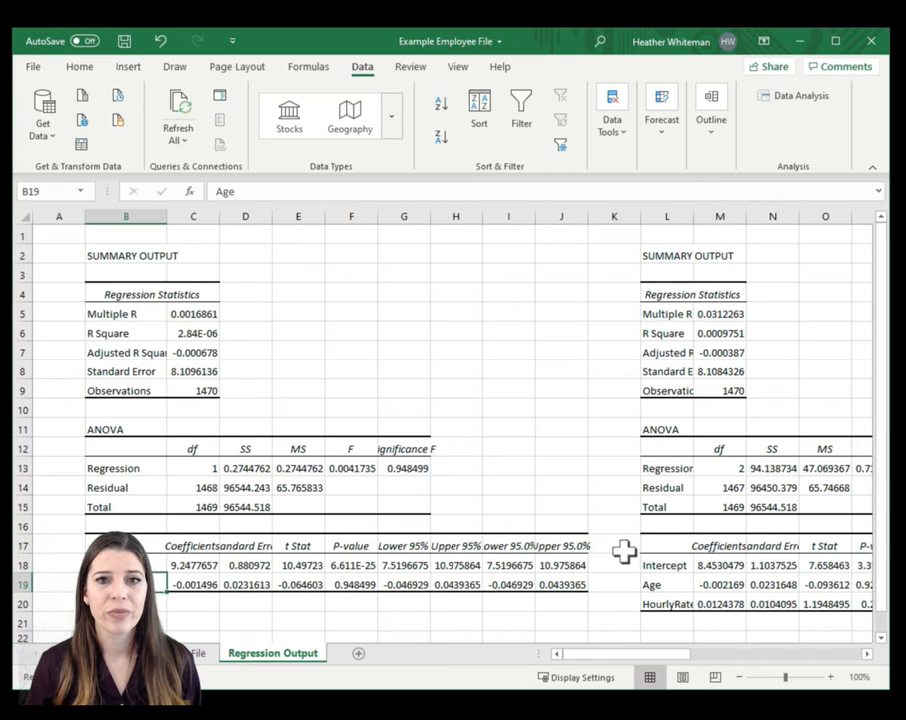
pyautogui.click(651, 585)
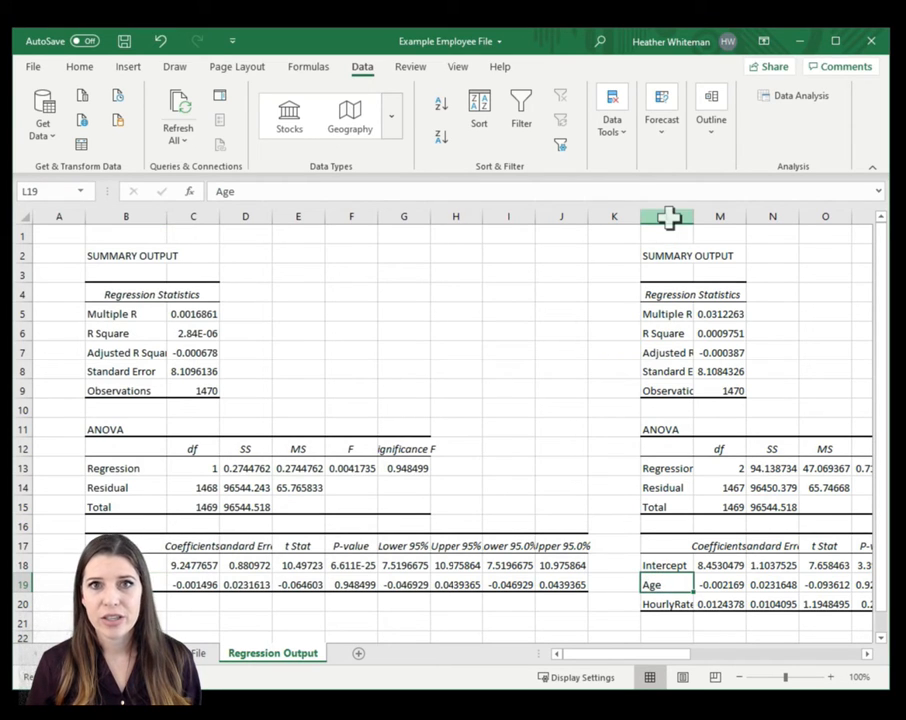
pyautogui.click(667, 217)
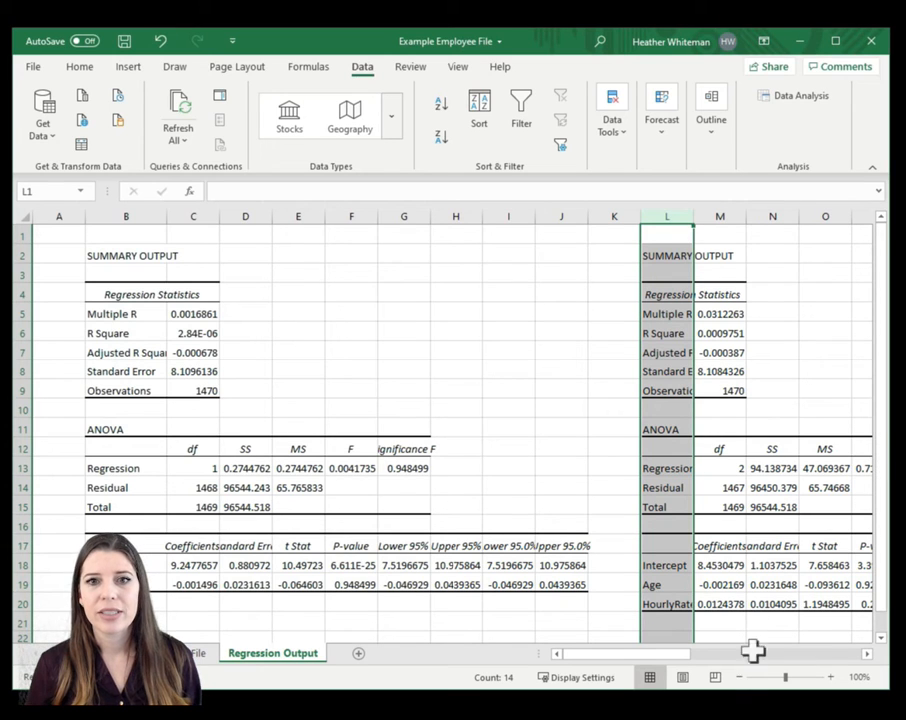
pyautogui.click(739, 678)
pyautogui.click(800, 477)
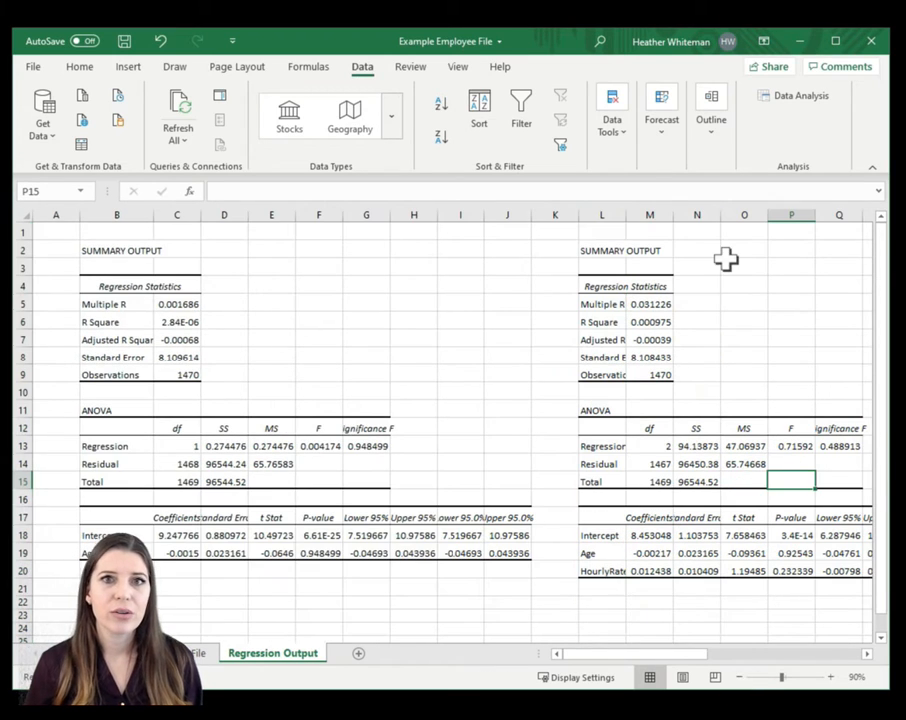
pyautogui.click(604, 555)
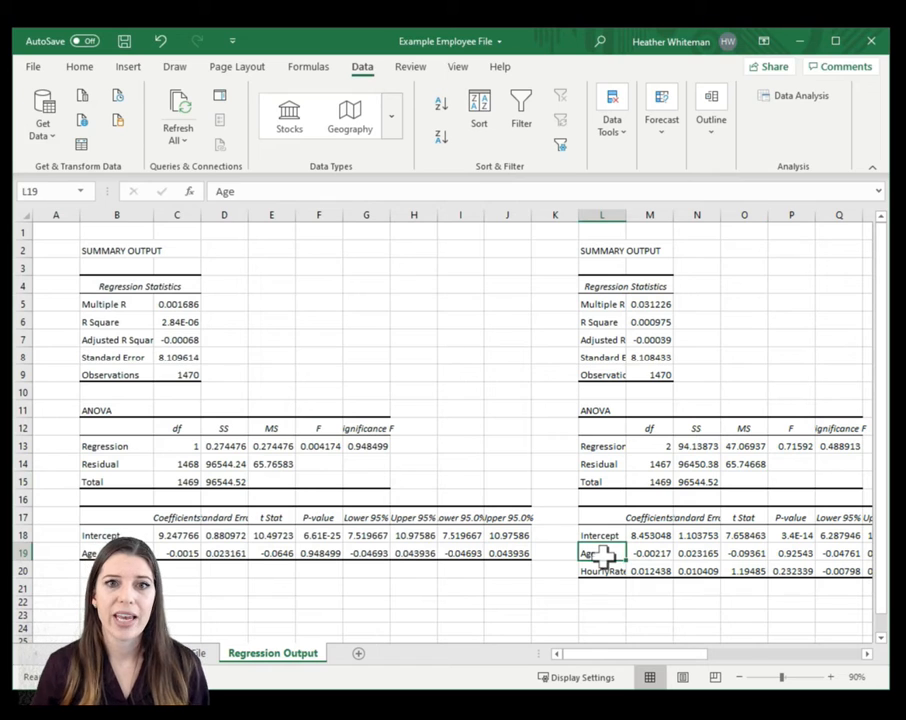
pyautogui.click(605, 570)
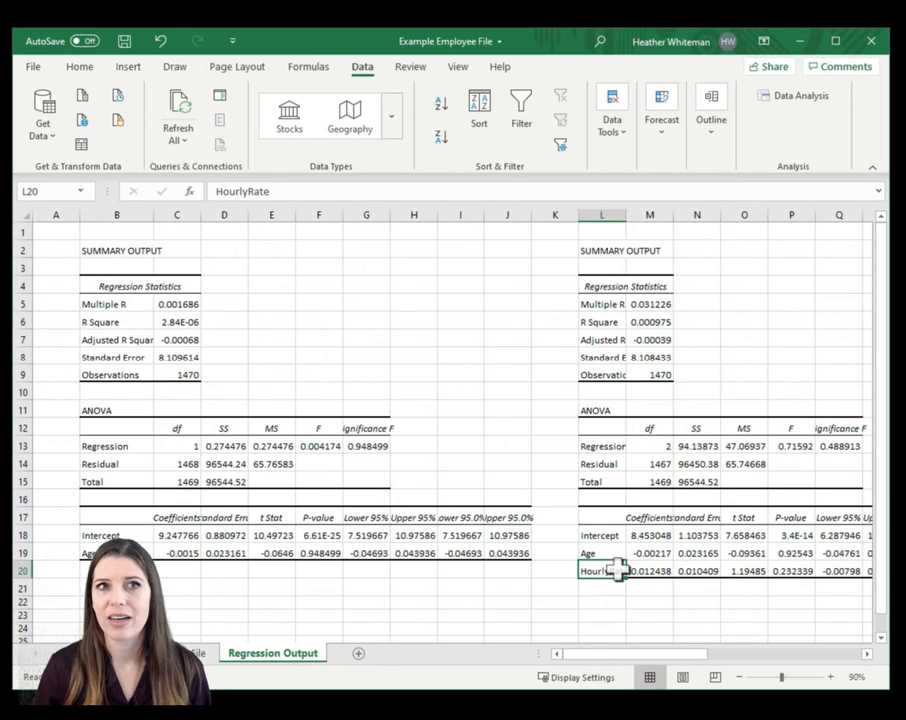
pyautogui.moveTo(627, 216); pyautogui.dragTo(656, 216)
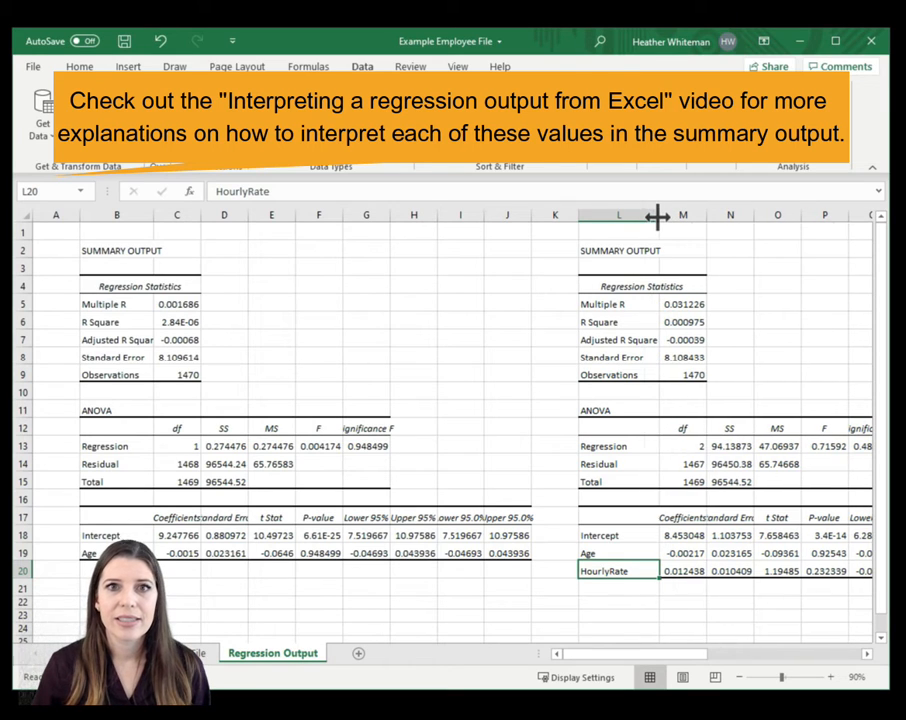
# - Compare Multiple R between the two summary outputs and examine the new model's R Square and Adjusted R Square
pyautogui.click(614, 304)
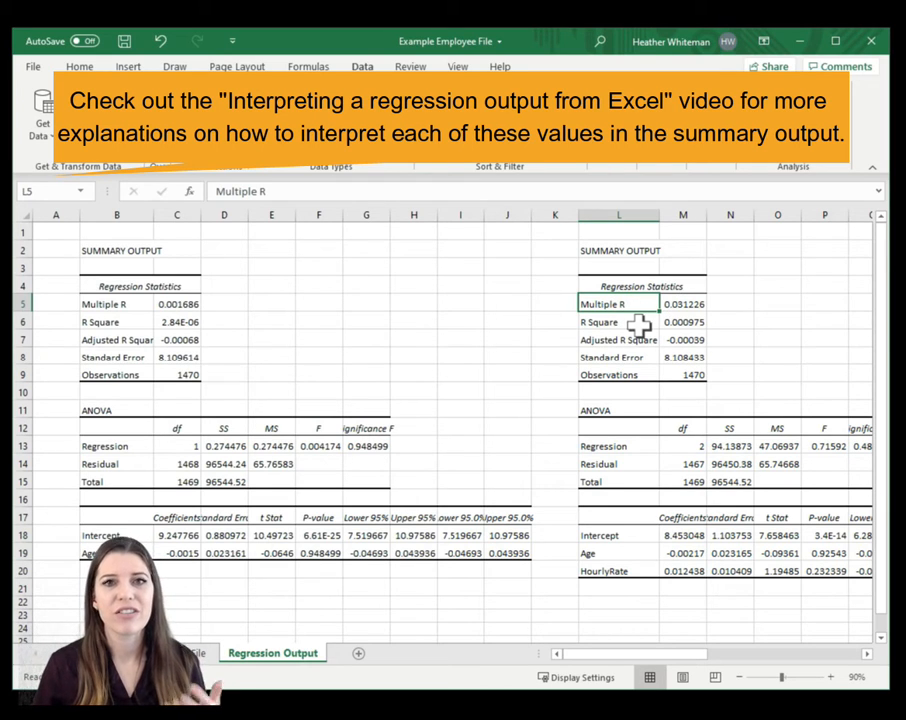
pyautogui.click(685, 307)
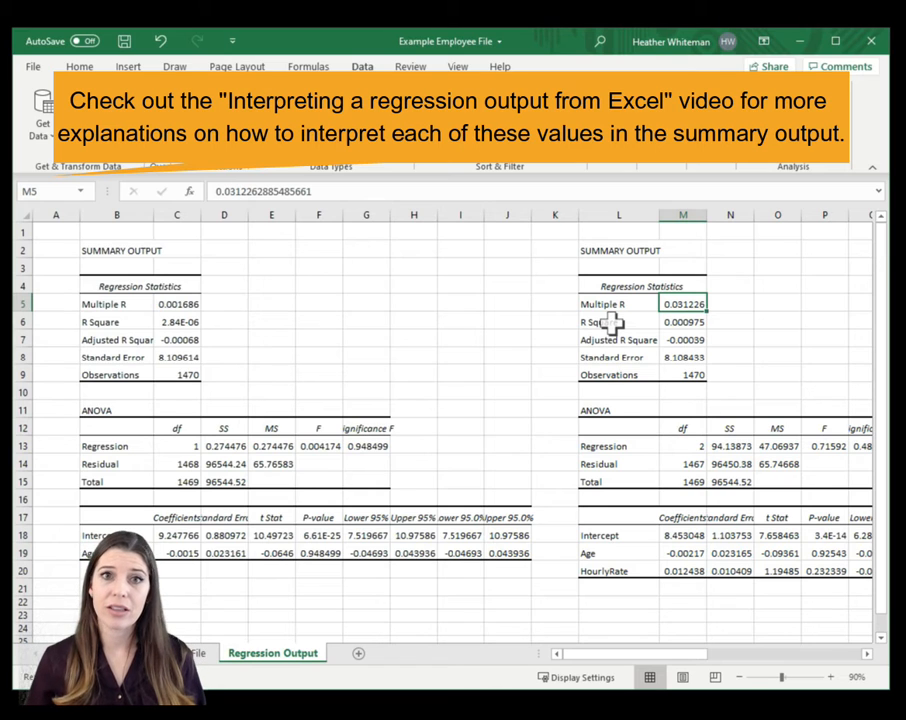
pyautogui.click(178, 304)
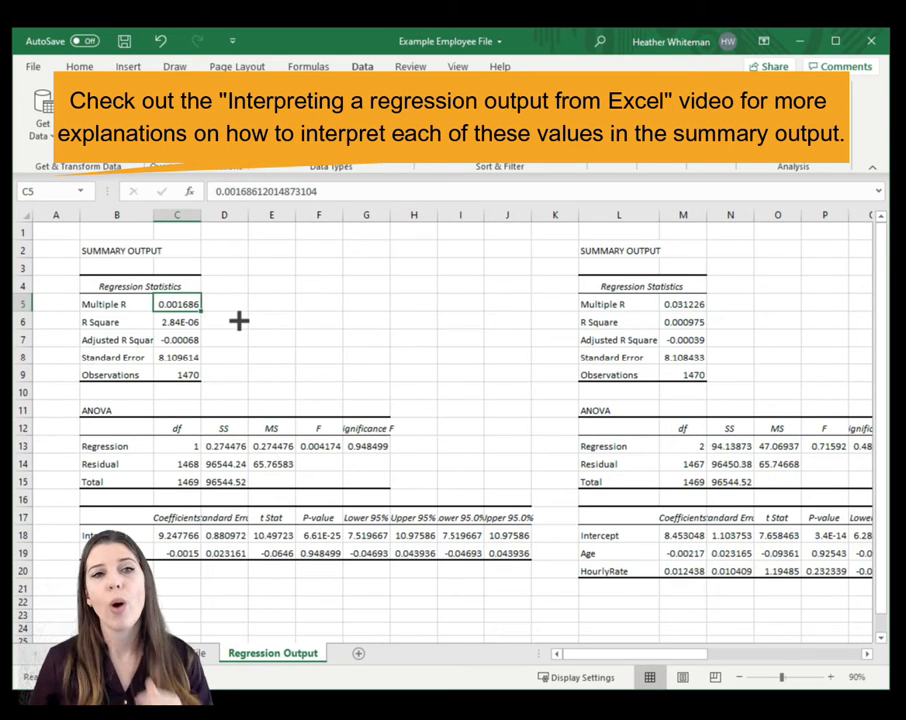
pyautogui.click(675, 321)
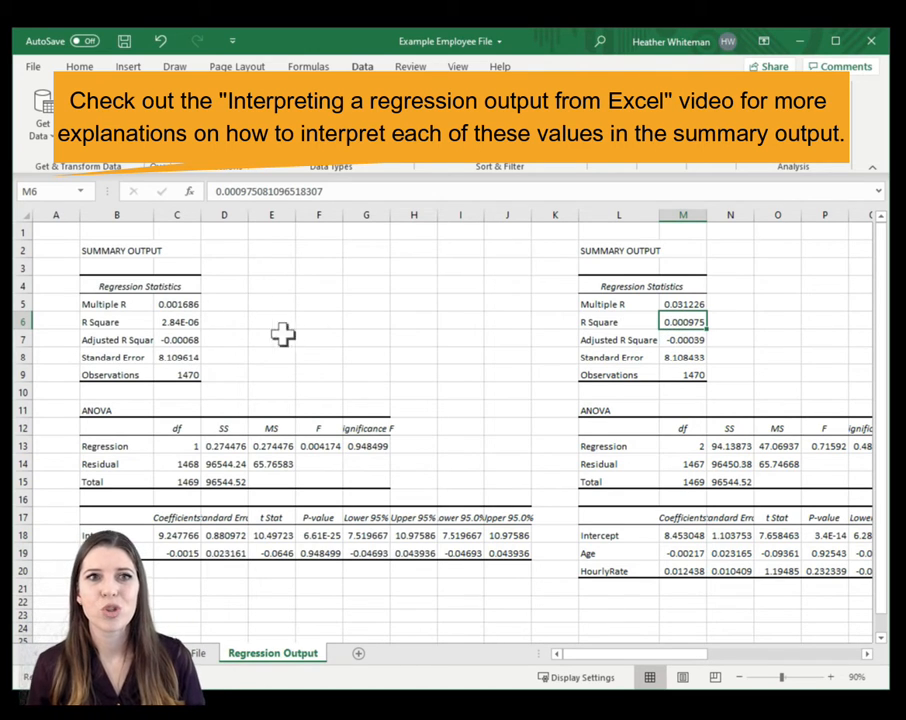
pyautogui.click(700, 342)
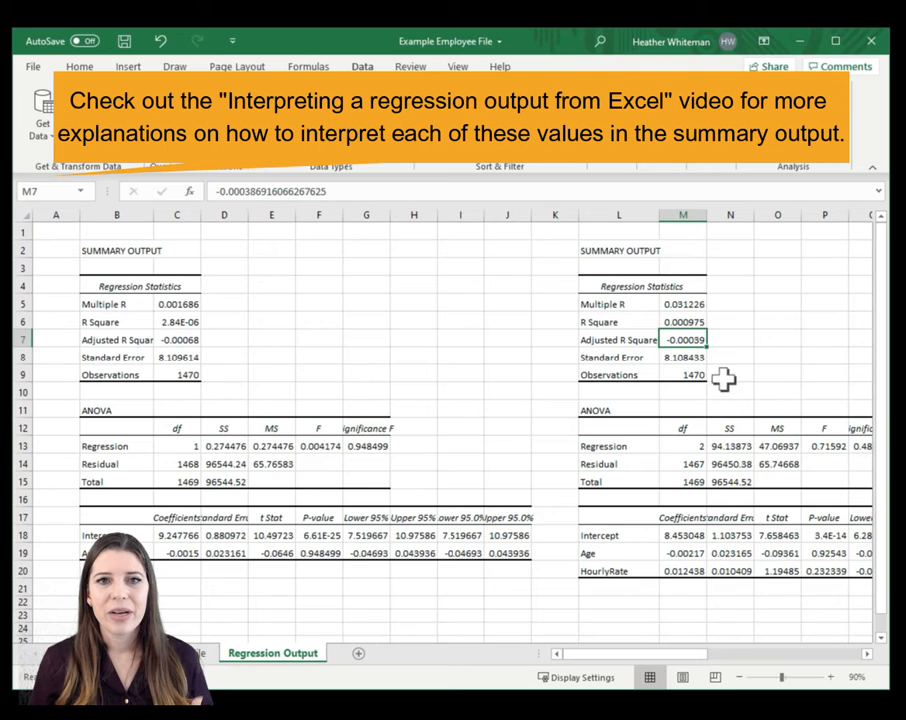
# - Widen column Q to fit the Significance F heading, and examine the new model's Significance F and Age coefficient
pyautogui.scroll(-1, 724, 377)
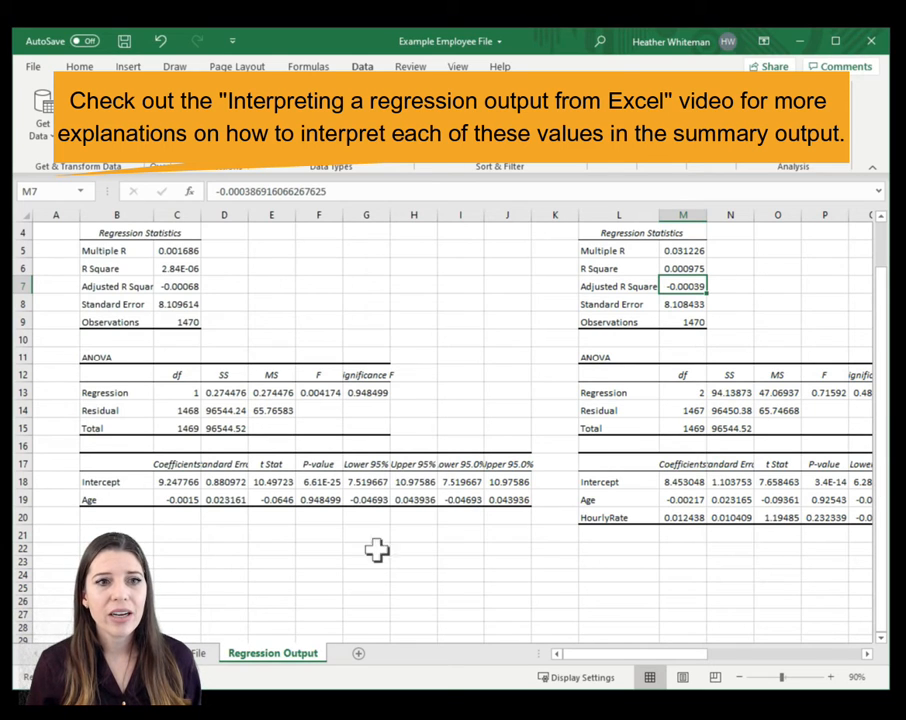
pyautogui.click(864, 654)
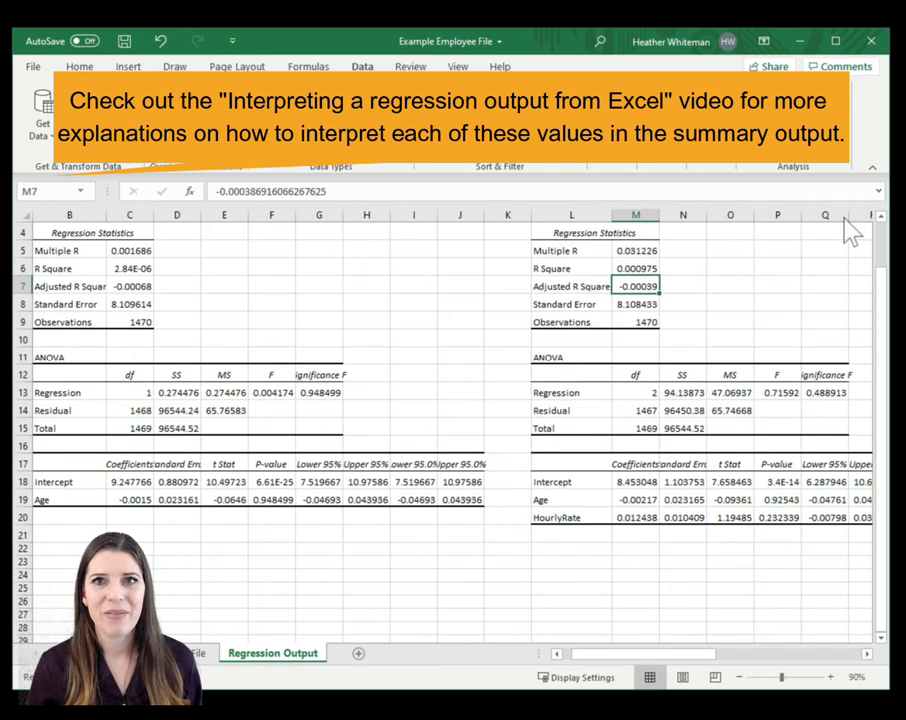
pyautogui.moveTo(847, 216); pyautogui.dragTo(860, 217)
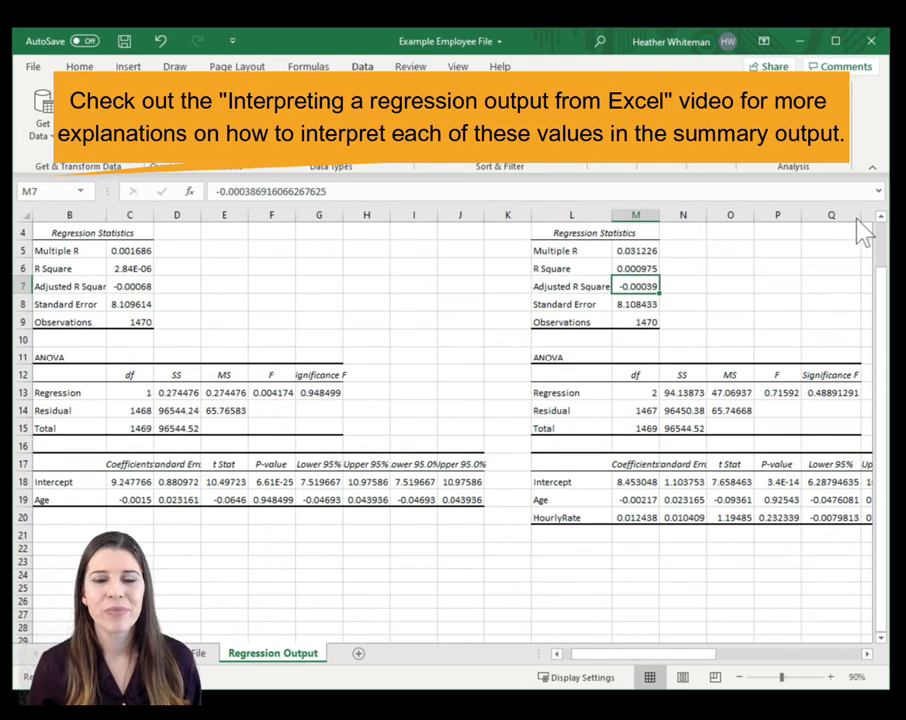
pyautogui.click(828, 395)
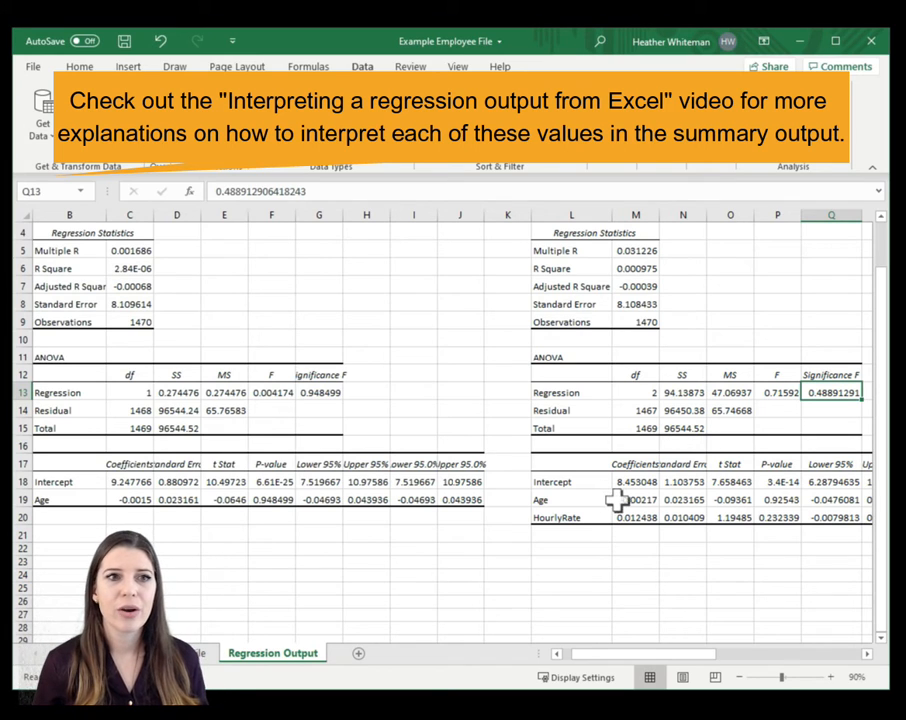
pyautogui.click(625, 500)
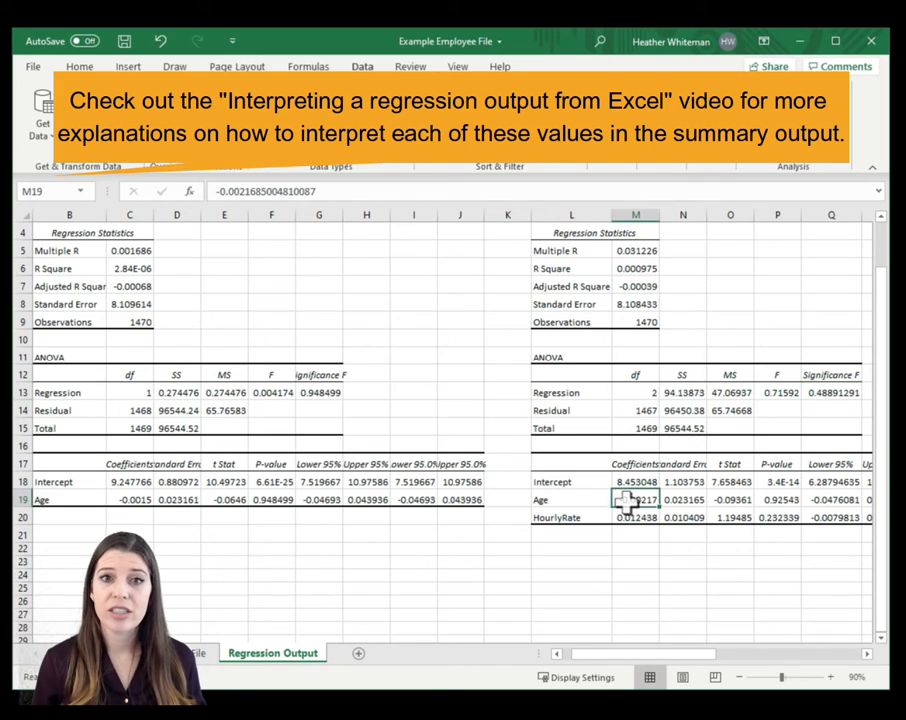
# - Compare the Age coefficient between the two summary outputs, and examine the Age and HourlyRate coefficients of the new model
pyautogui.keyDown('ctrl'); pyautogui.click(127, 500); pyautogui.keyUp('ctrl')
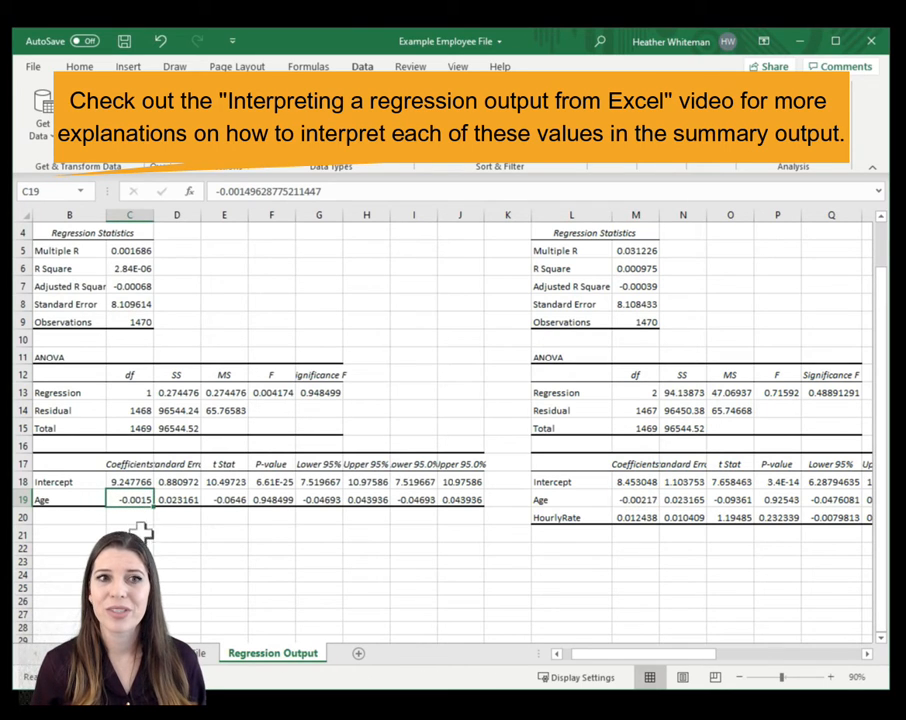
pyautogui.click(636, 498)
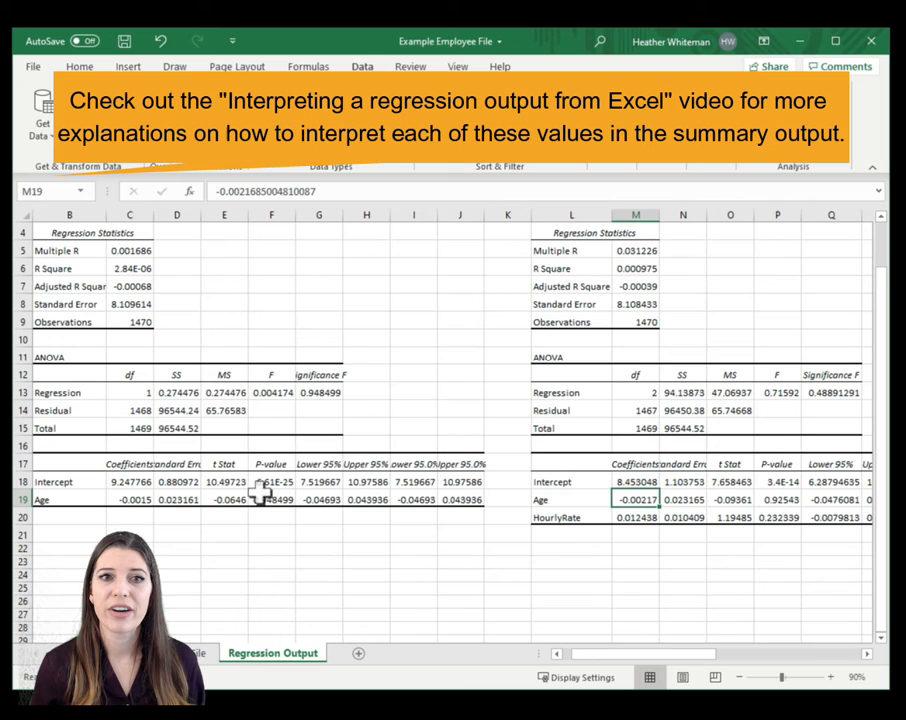
pyautogui.click(133, 499)
pyautogui.click(641, 499)
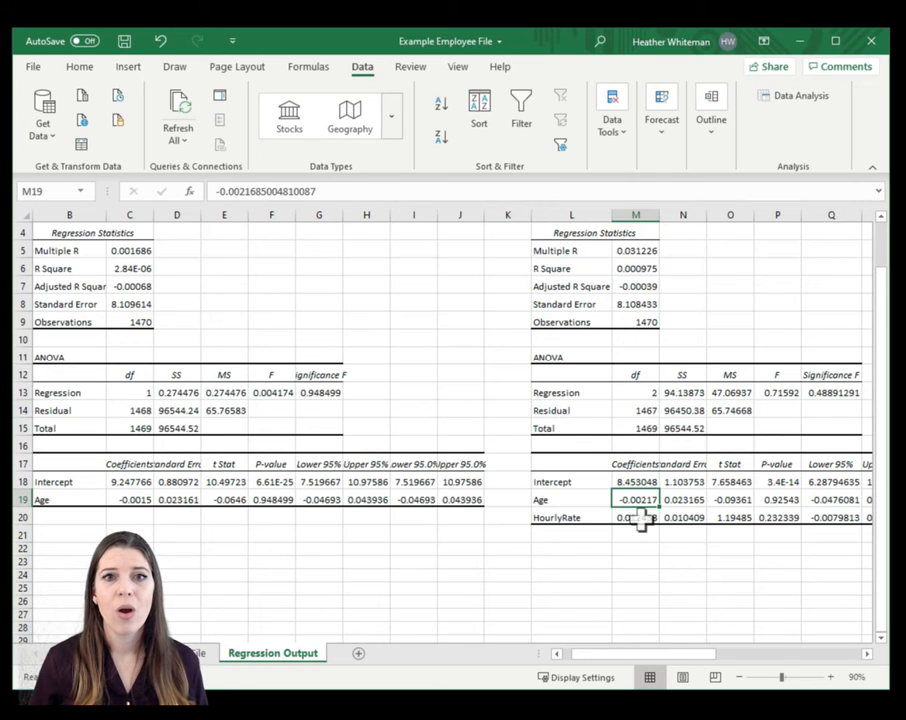
pyautogui.click(637, 518)
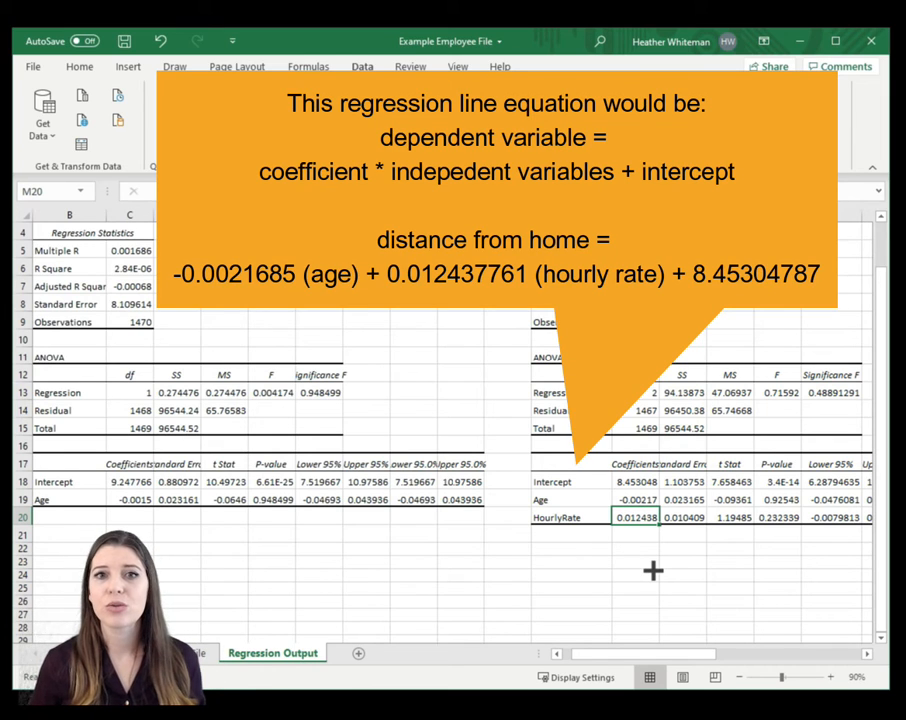
pyautogui.click(631, 499)
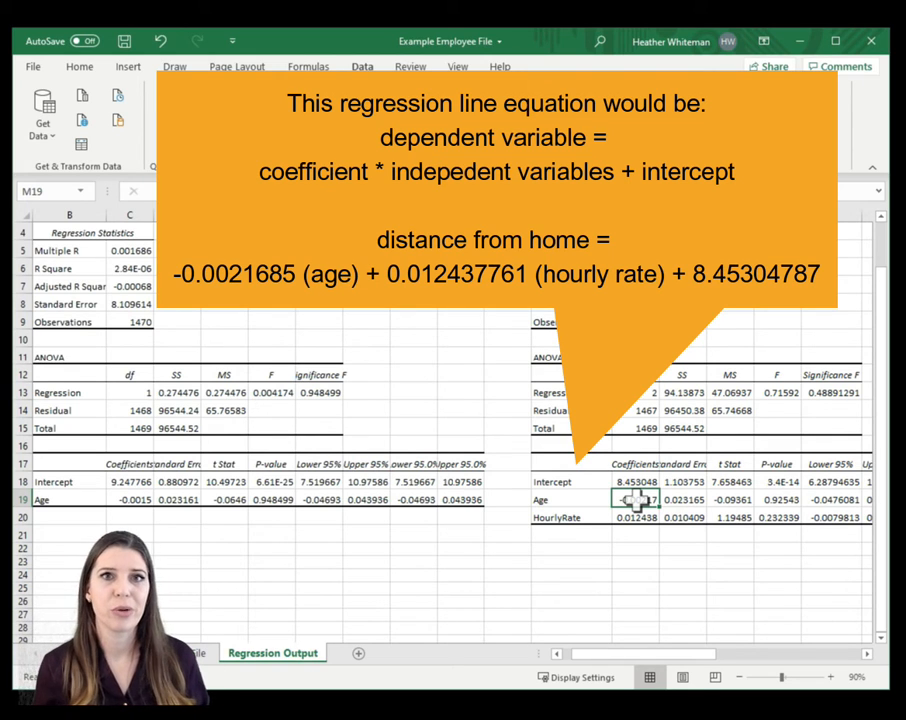
pyautogui.click(630, 517)
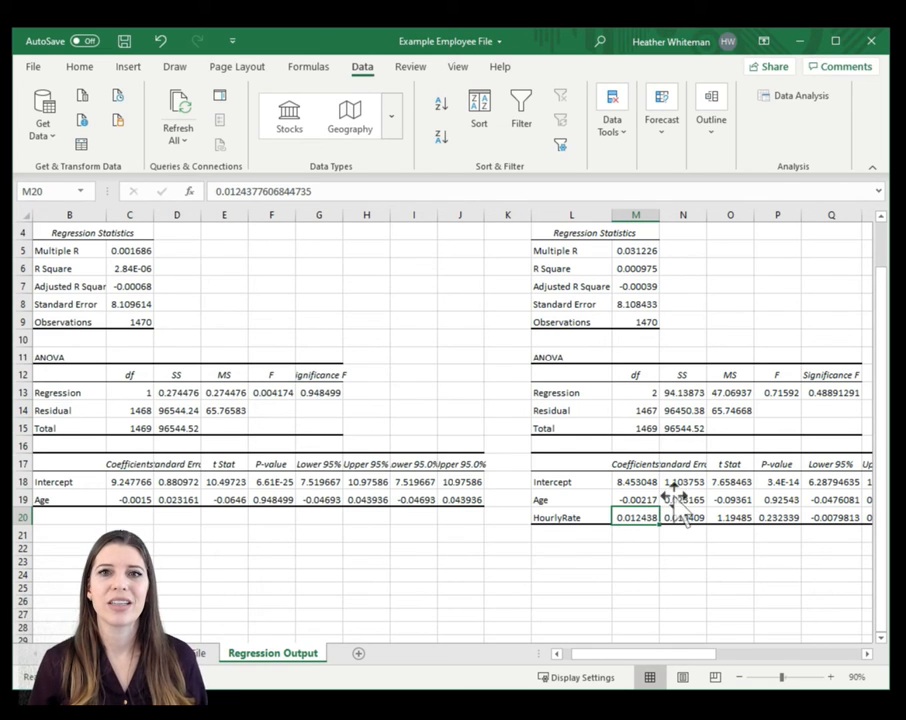
# - Examine the P-values of Age and HourlyRate in the new model's coefficient table to judge their significance
pyautogui.click(778, 500)
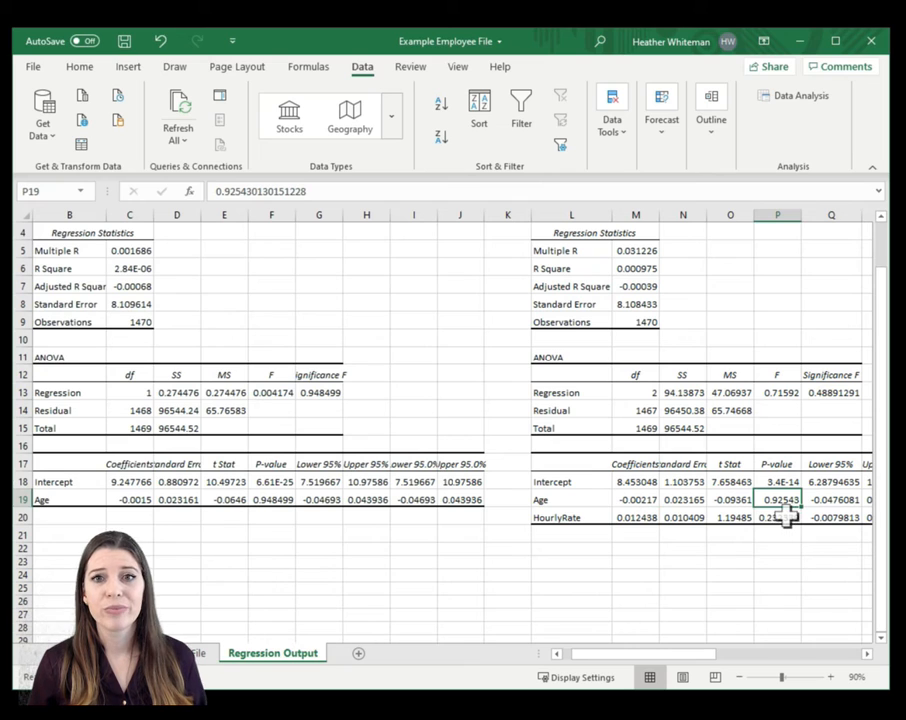
pyautogui.click(787, 516)
pyautogui.click(788, 501)
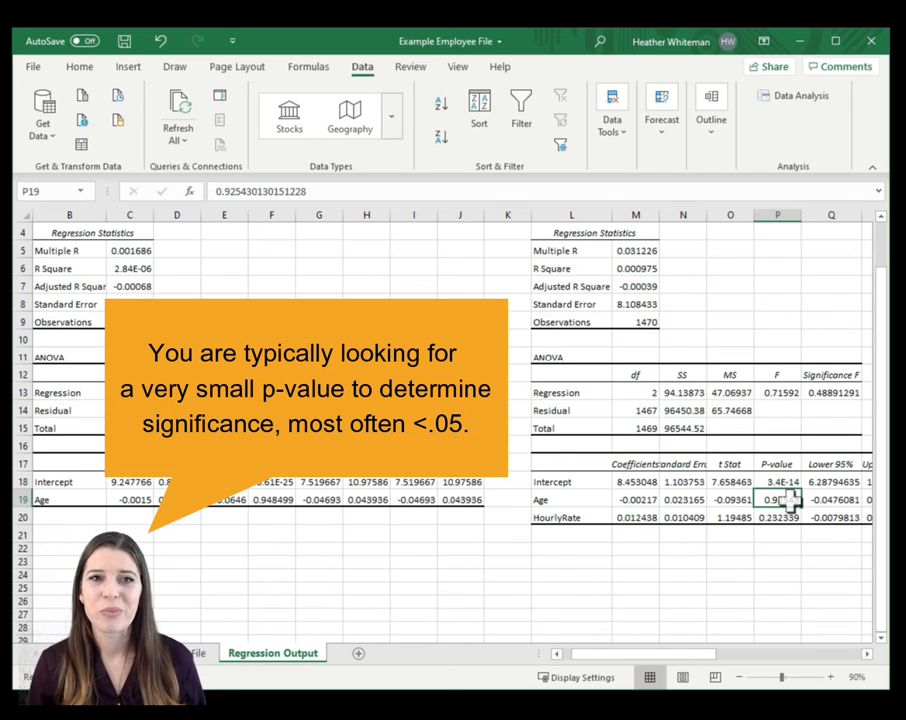
pyautogui.click(790, 516)
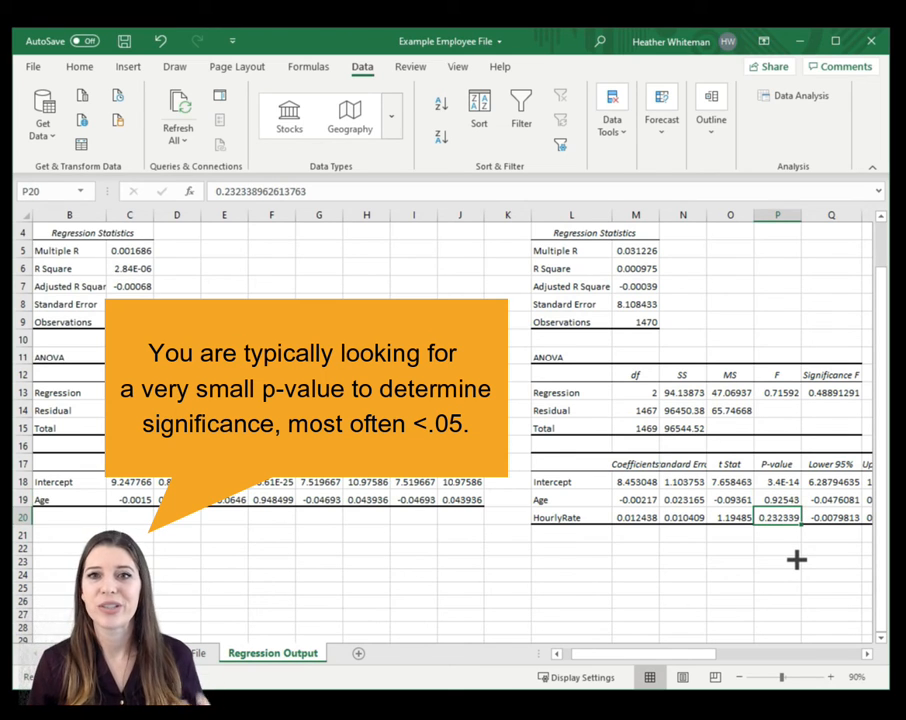